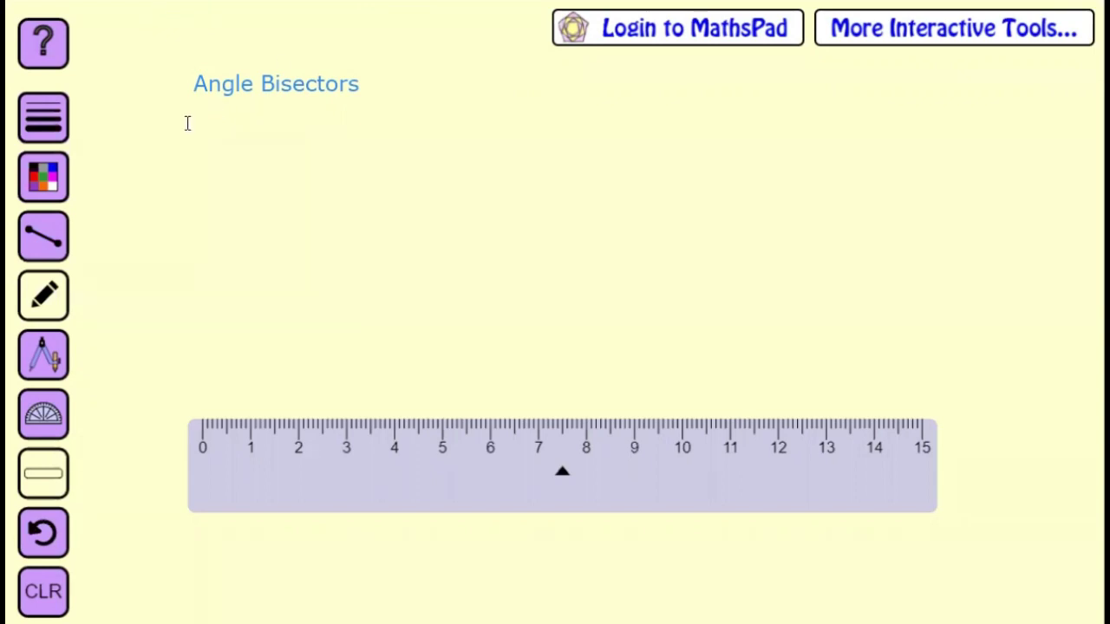
# - Under the title, add the instruction 'Draw an angle BAC of 66 Degree. Construct the angle bisector of SAC'
pyautogui.click(344, 130)
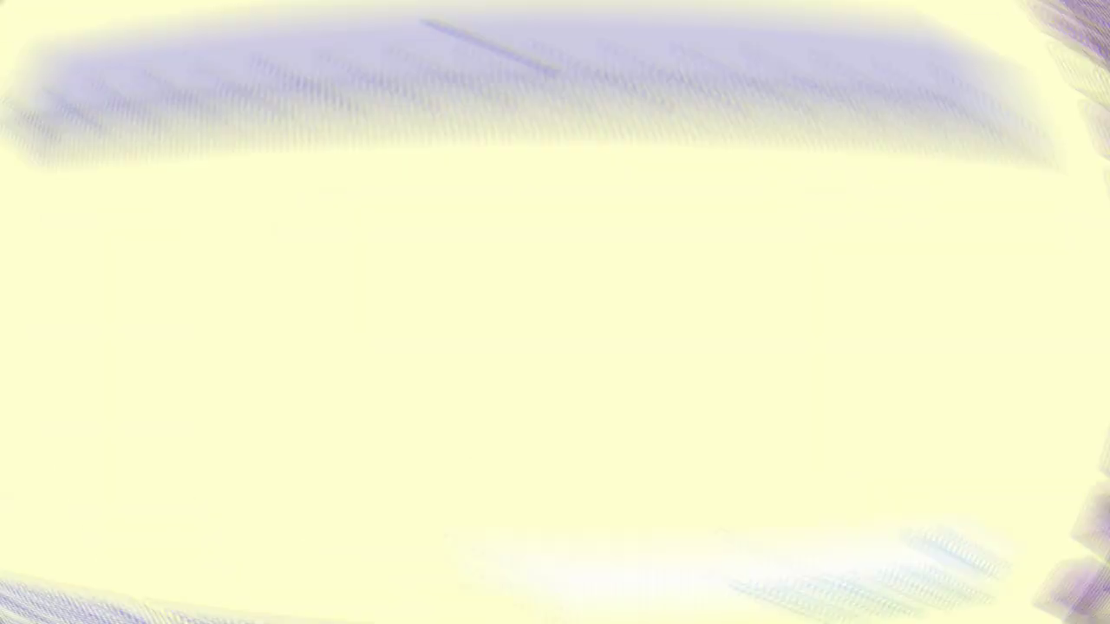
pyautogui.write('Drag an angle BAC of 66 ')
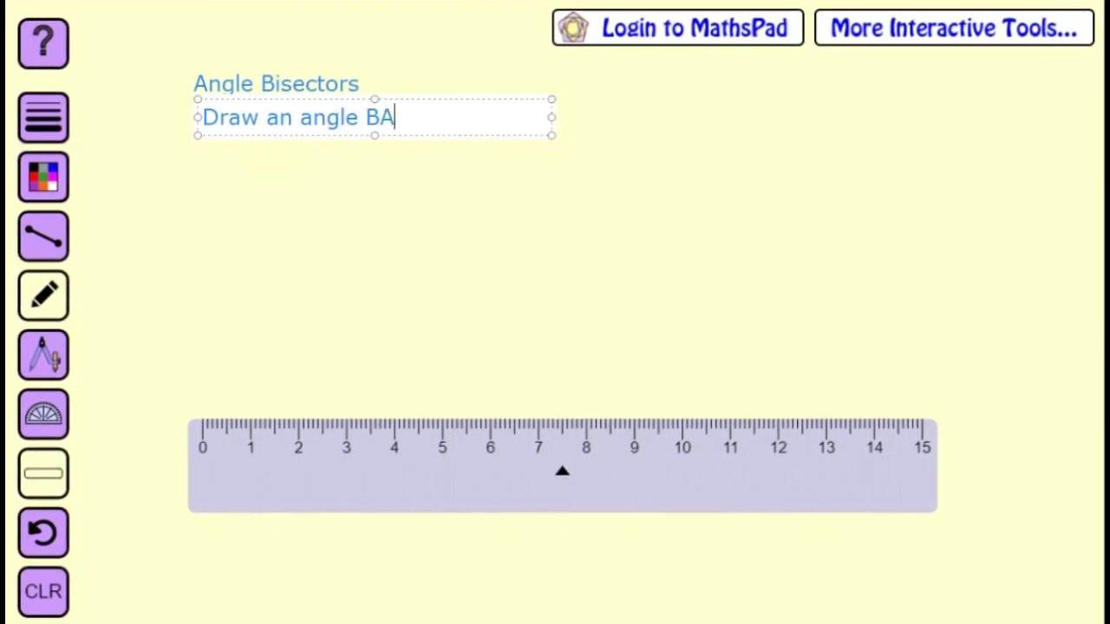
pyautogui.write('Degree')
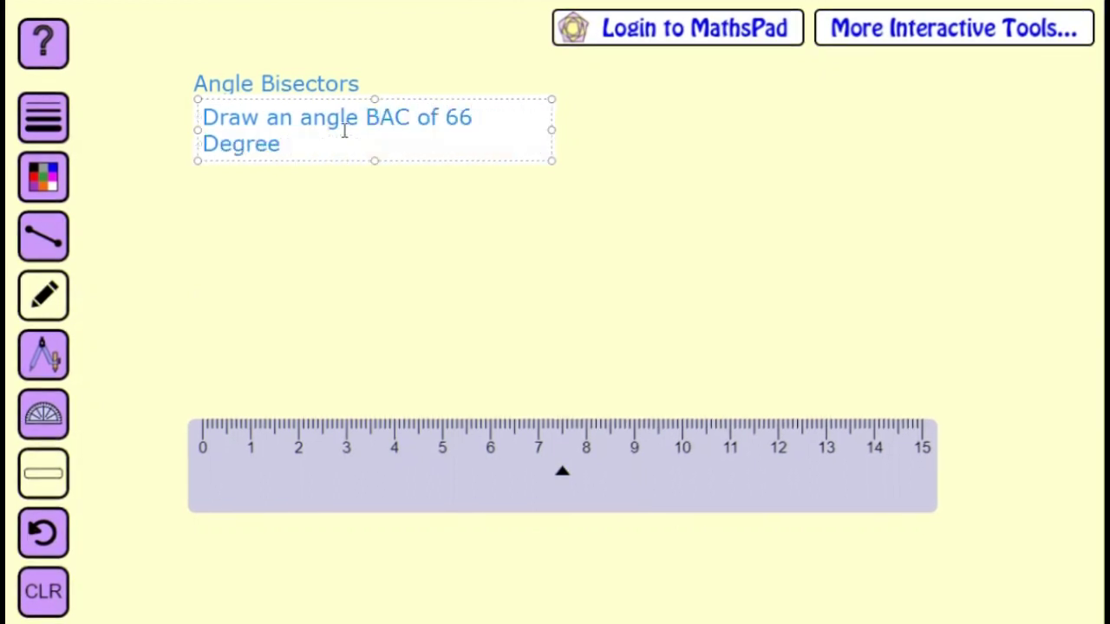
pyautogui.write('. Constrcu')
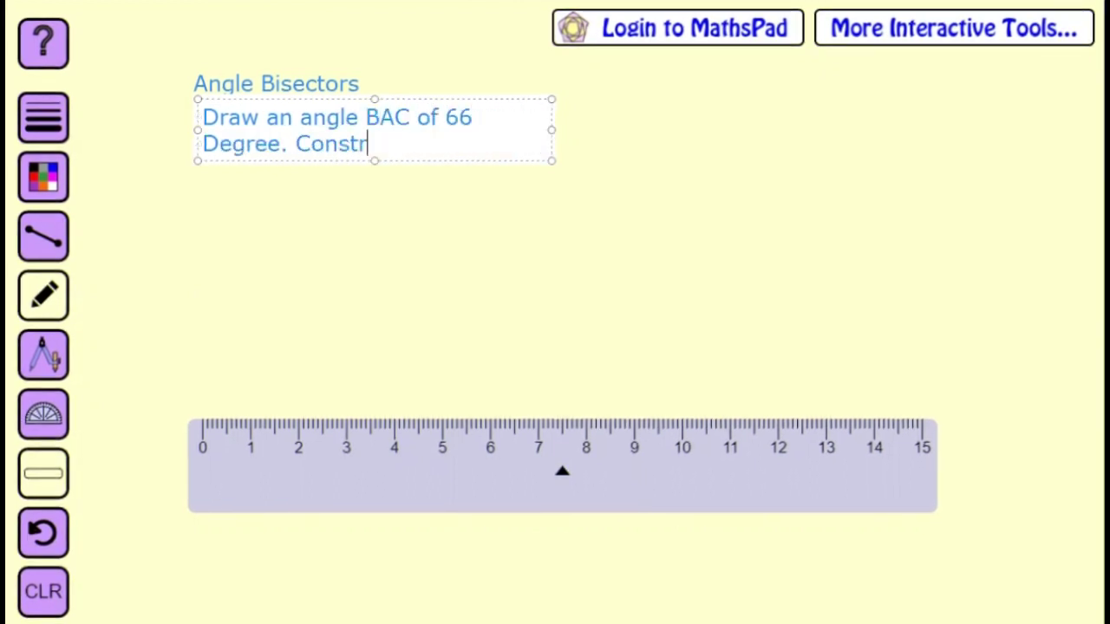
pyautogui.press('BackSpace')
pyautogui.press('BackSpace')
pyautogui.write('uct')
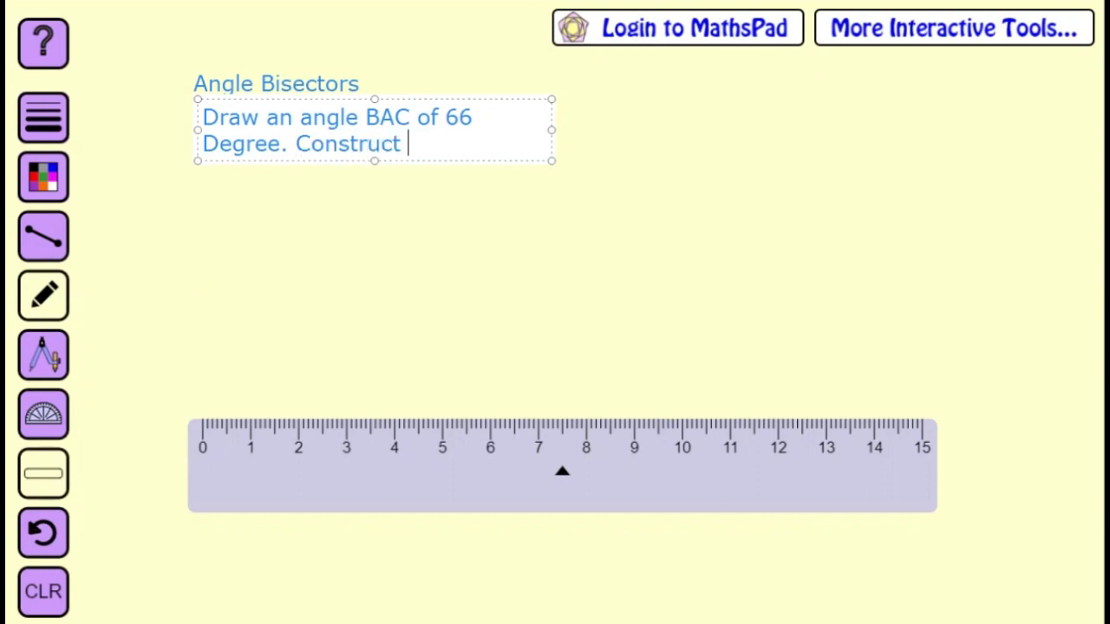
pyautogui.write(' the angle ')
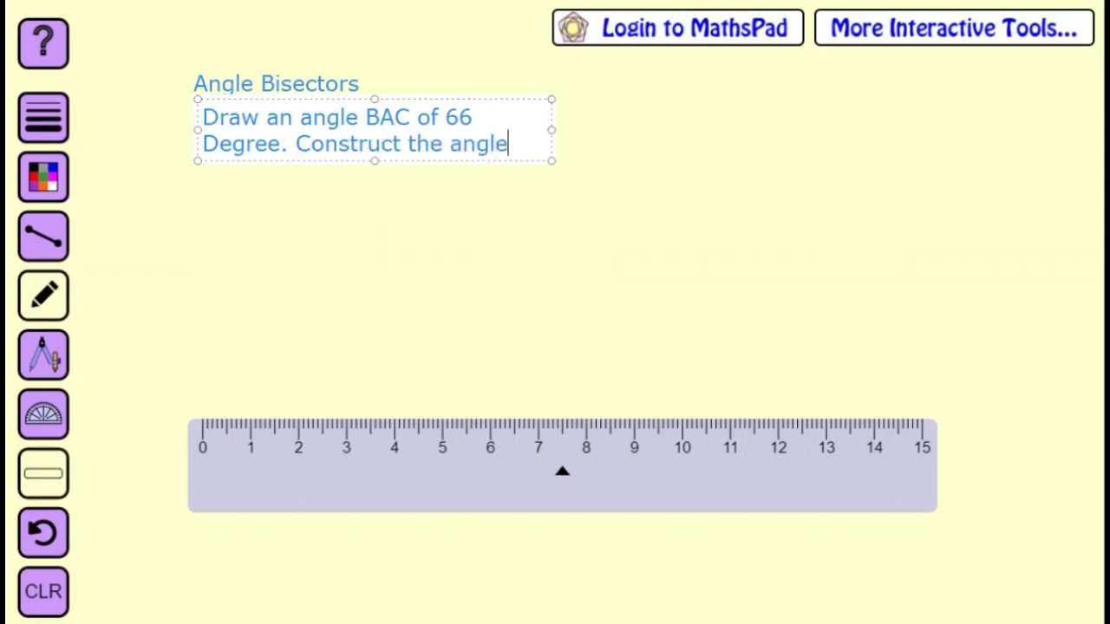
pyautogui.write('bisector')
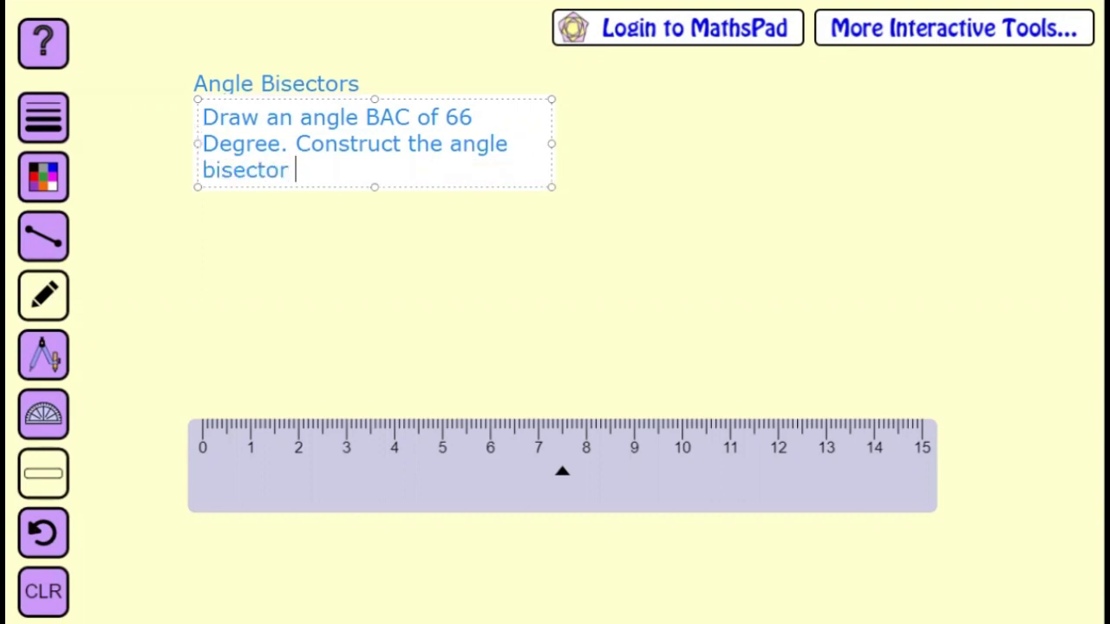
pyautogui.write(' of SAC.')
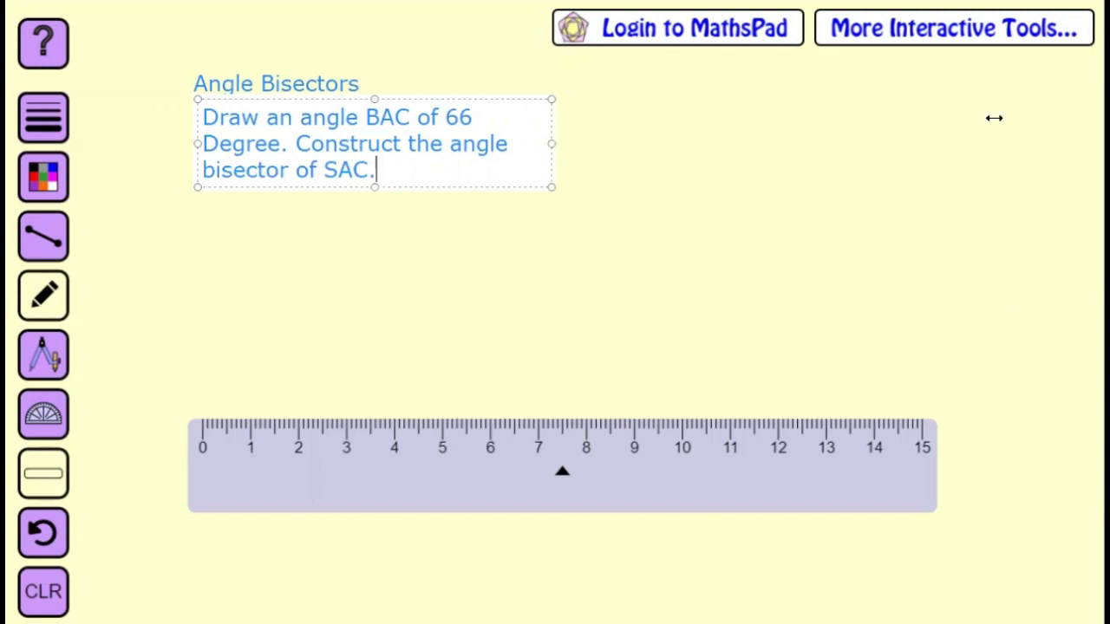
# - Widen the instruction onto one line, draw an 11.5 cm base line, and put the ruler away
pyautogui.moveTo(994, 118); pyautogui.dragTo(919, 116)
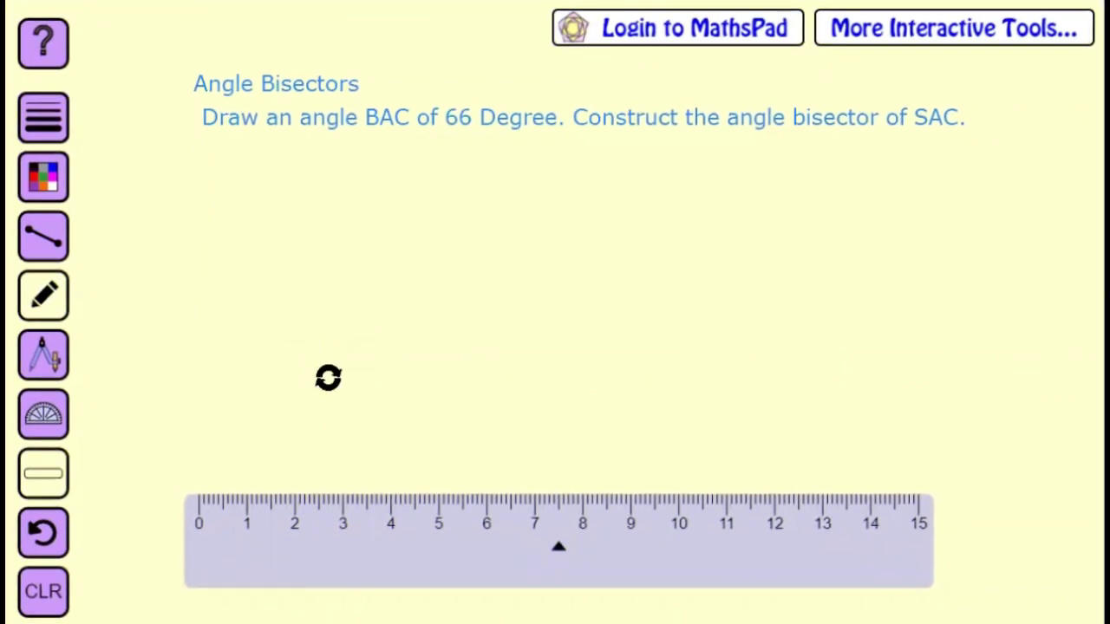
pyautogui.moveTo(198, 491); pyautogui.dragTo(732, 491)
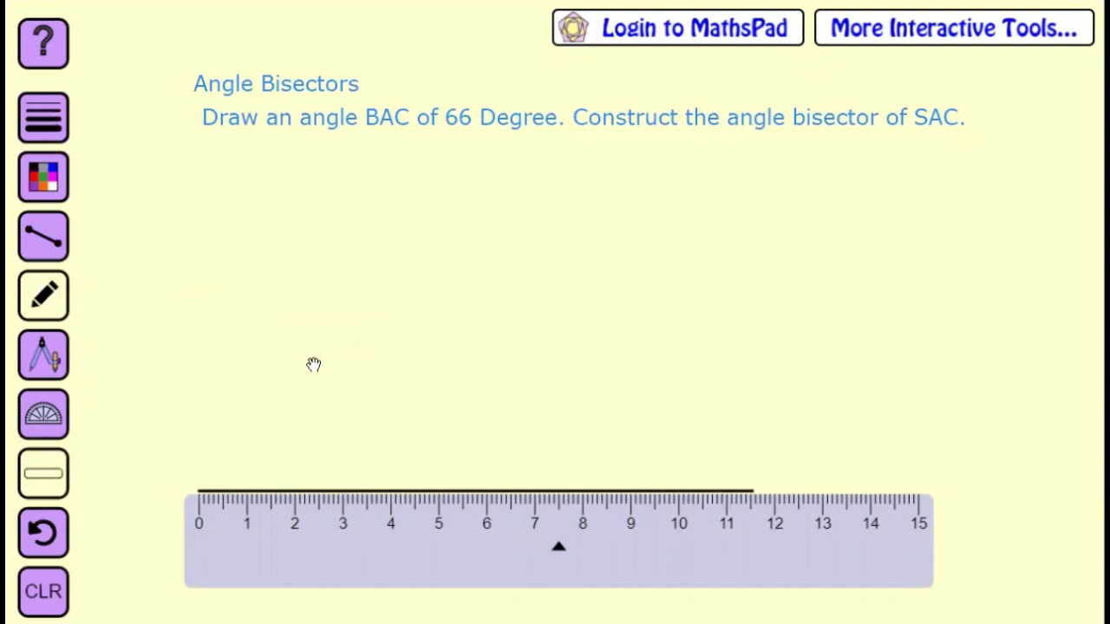
pyautogui.click(47, 473)
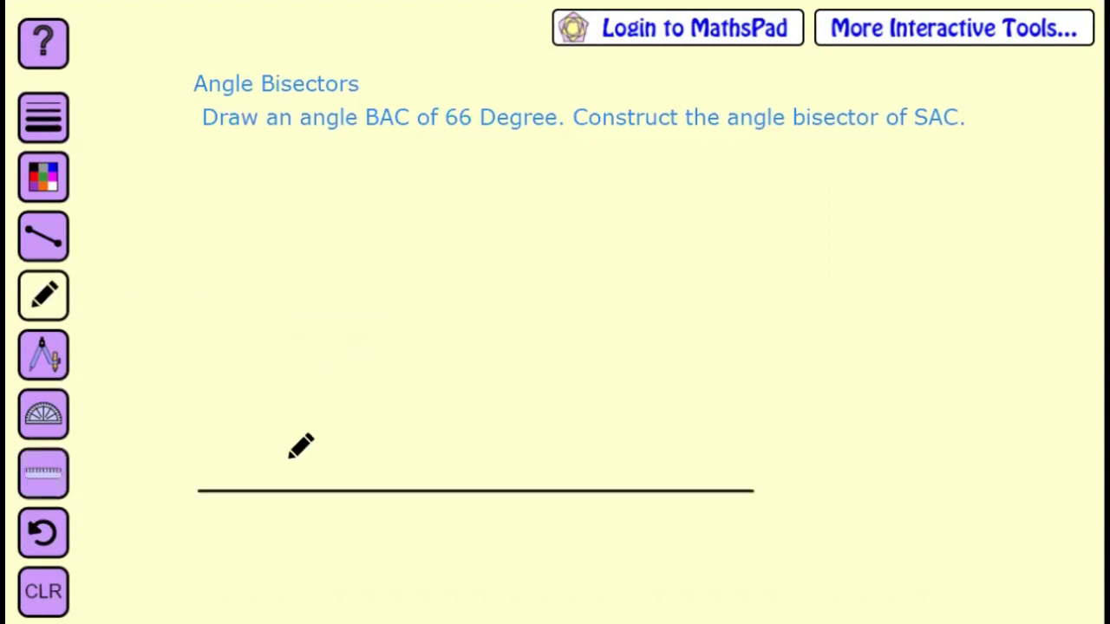
# - Align the protractor with the base line and mark points along its scale, including 66°
pyautogui.click(48, 423)
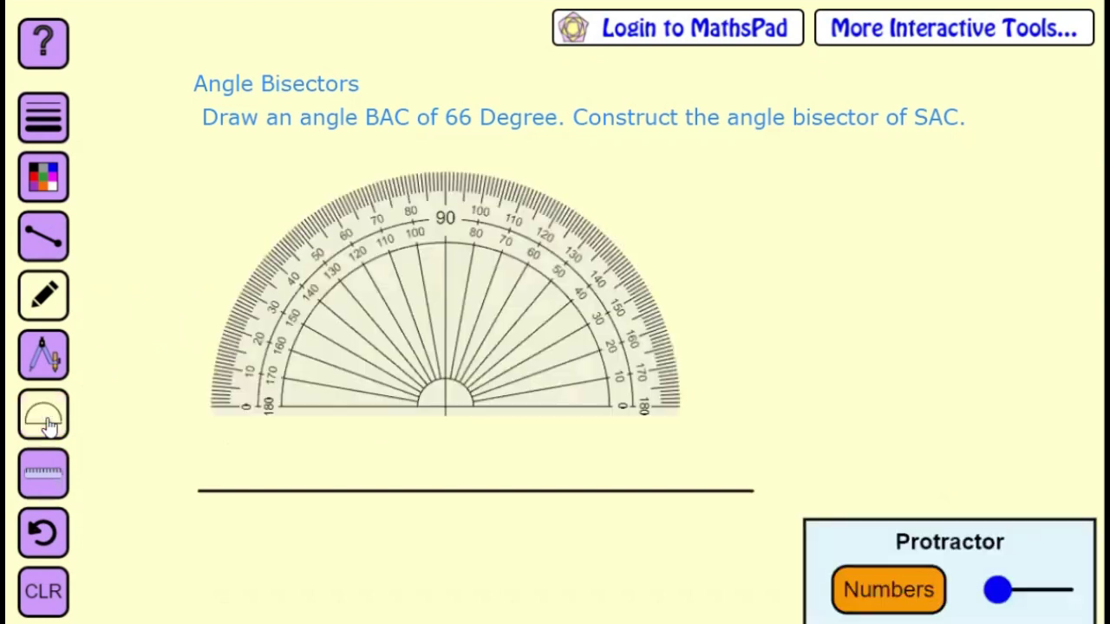
pyautogui.moveTo(440, 267)
pyautogui.mouseDown()
pyautogui.moveTo(405, 348)
pyautogui.moveTo(203, 351)
pyautogui.mouseUp()
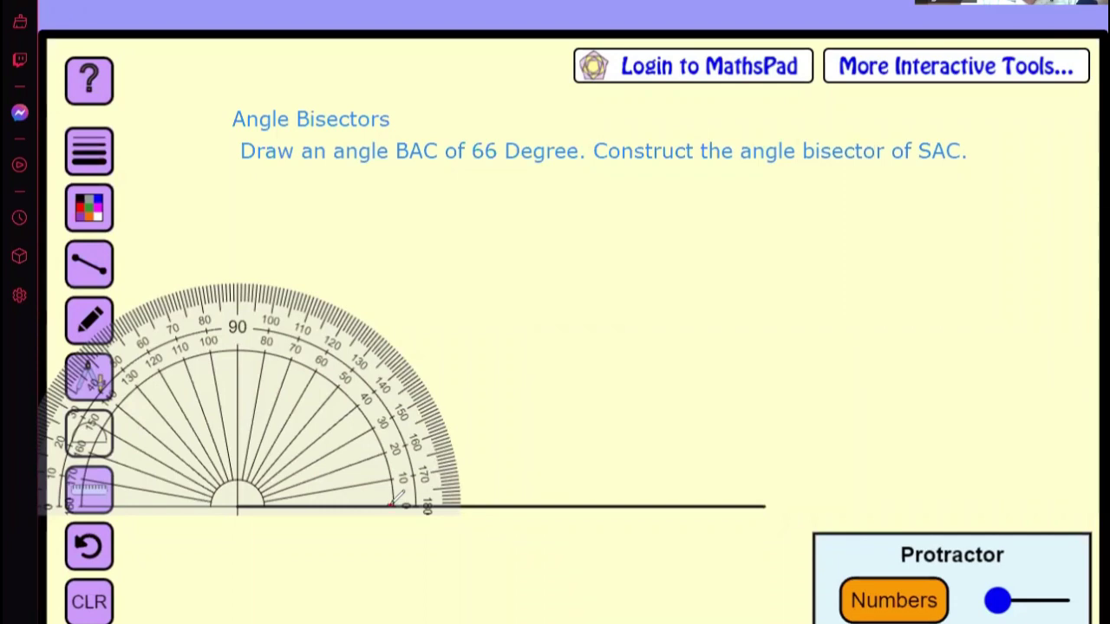
pyautogui.click(385, 454)
pyautogui.click(373, 429)
pyautogui.click(358, 407)
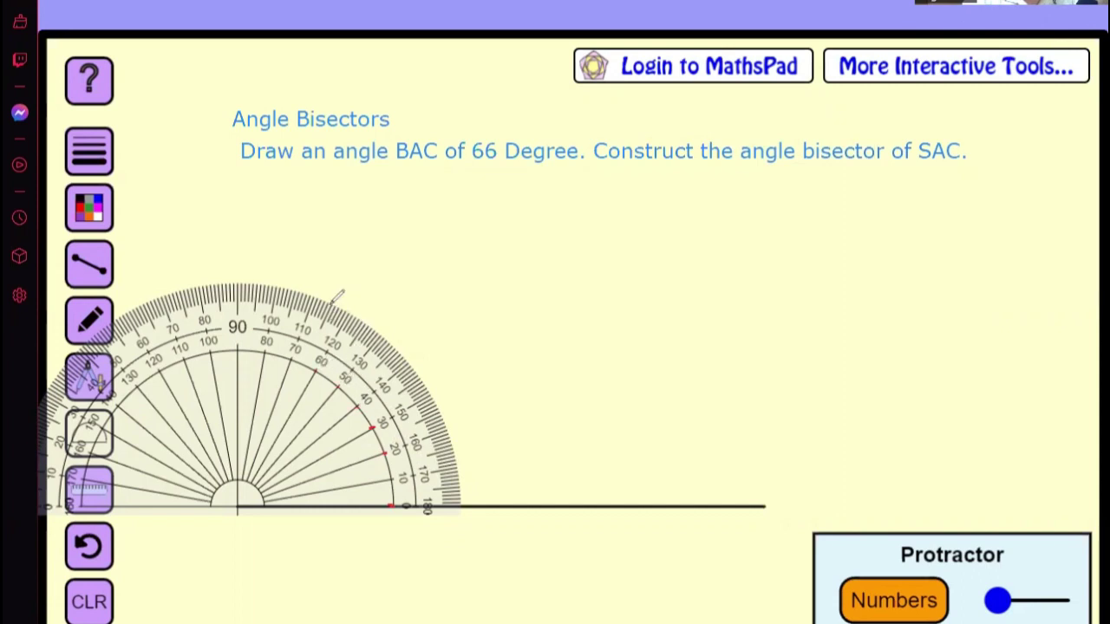
pyautogui.click(321, 325)
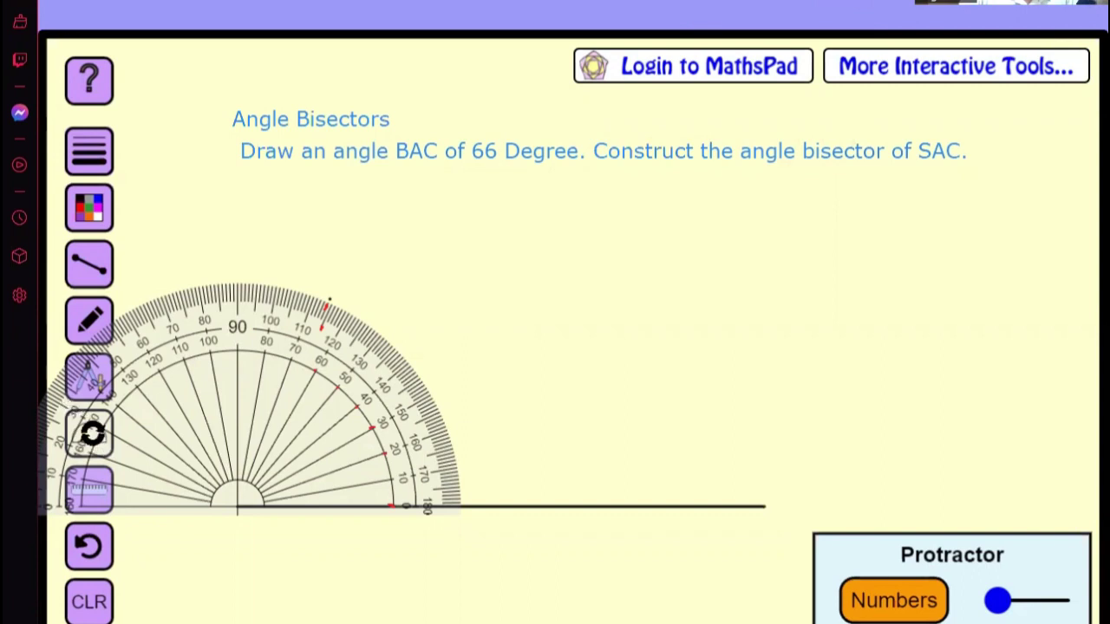
pyautogui.click(91, 261)
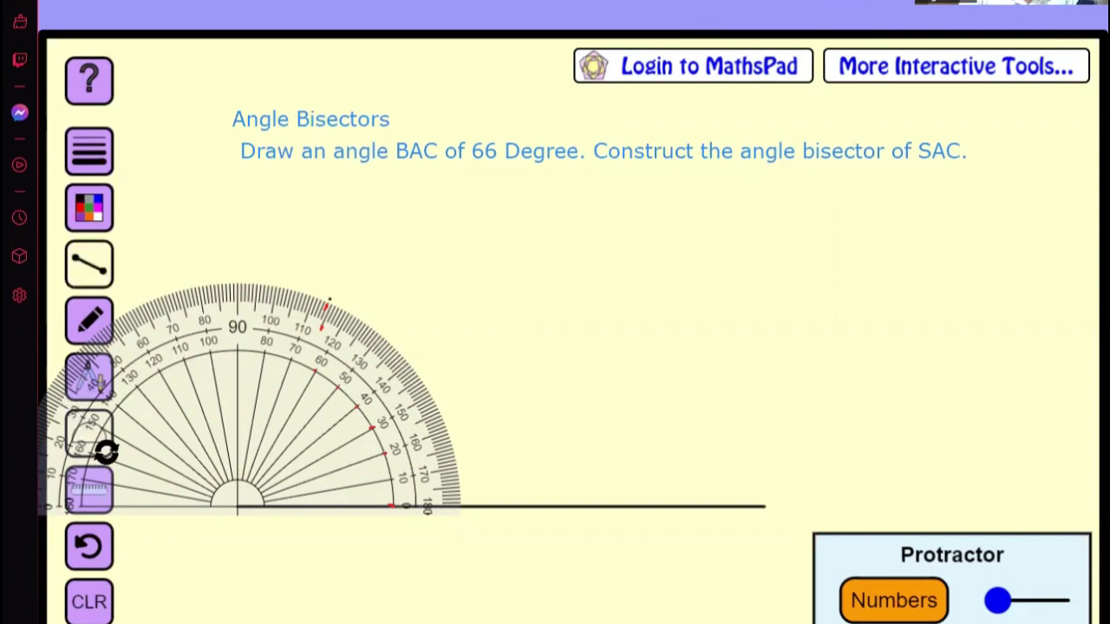
# - Remove the protractor and erase the stray red marks, keeping only the 66° dot
pyautogui.moveTo(245, 353); pyautogui.dragTo(514, 291)
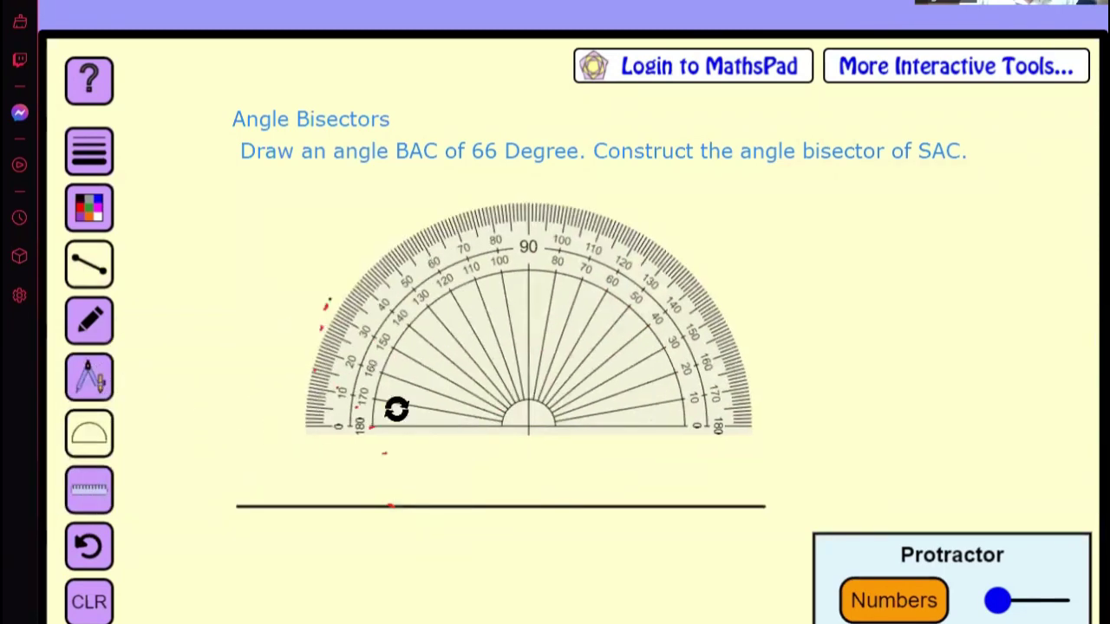
pyautogui.click(92, 424)
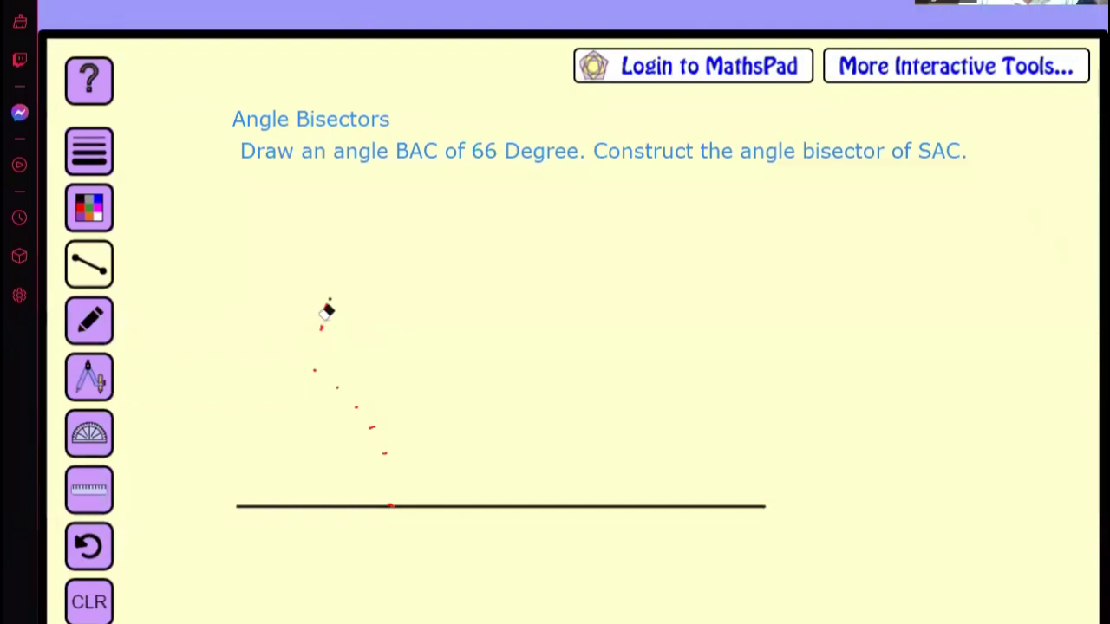
pyautogui.moveTo(329, 299)
pyautogui.mouseDown()
pyautogui.moveTo(314, 361)
pyautogui.moveTo(377, 416)
pyautogui.moveTo(397, 509)
pyautogui.mouseUp()
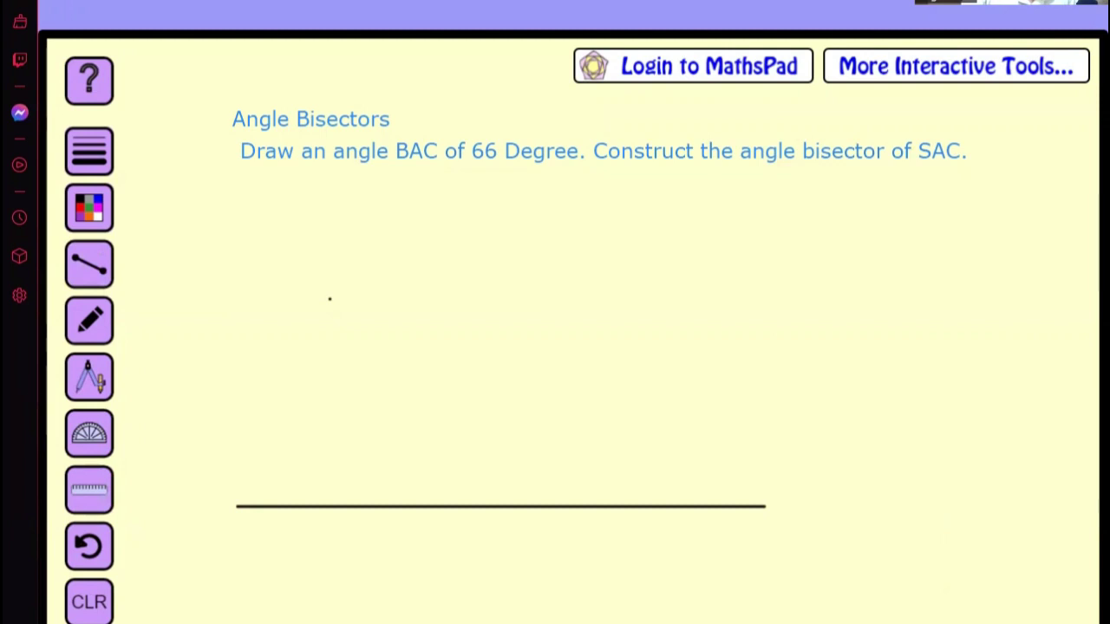
# - Draw the second arm from the base line's left end through the 66° dot
pyautogui.click(87, 262)
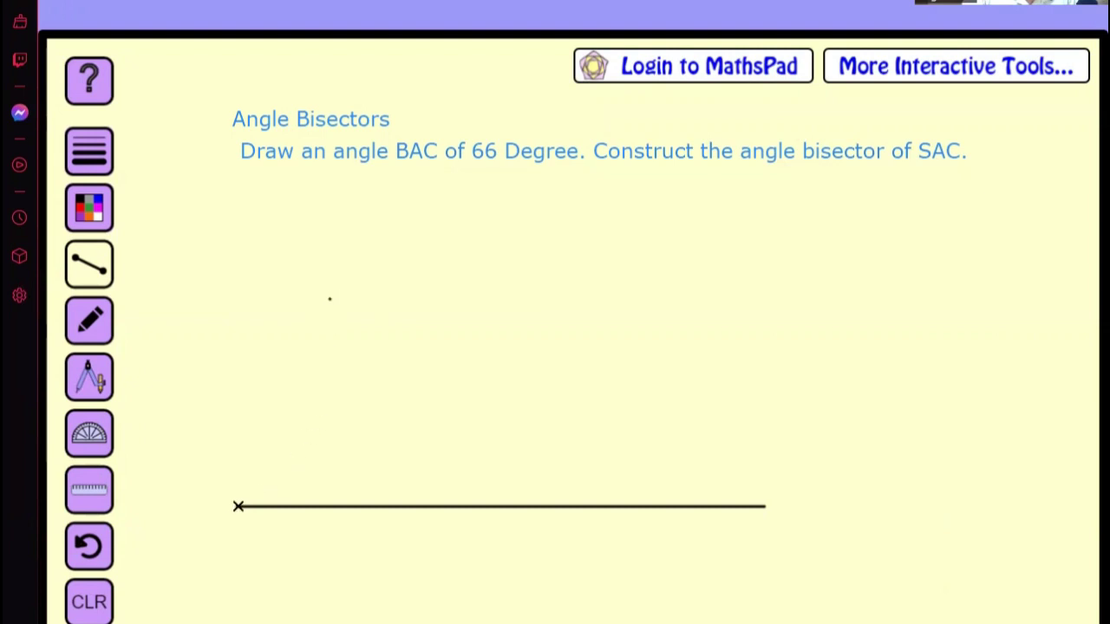
pyautogui.moveTo(237, 506)
pyautogui.mouseDown()
pyautogui.moveTo(255, 436)
pyautogui.moveTo(322, 341)
pyautogui.moveTo(329, 299)
pyautogui.mouseUp()
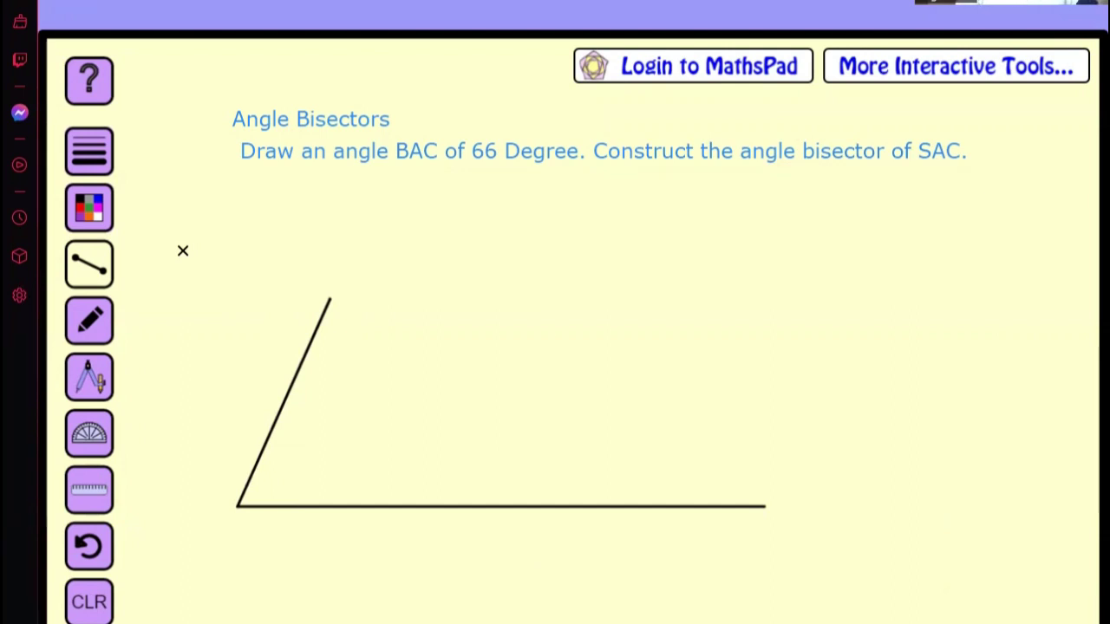
pyautogui.click(90, 265)
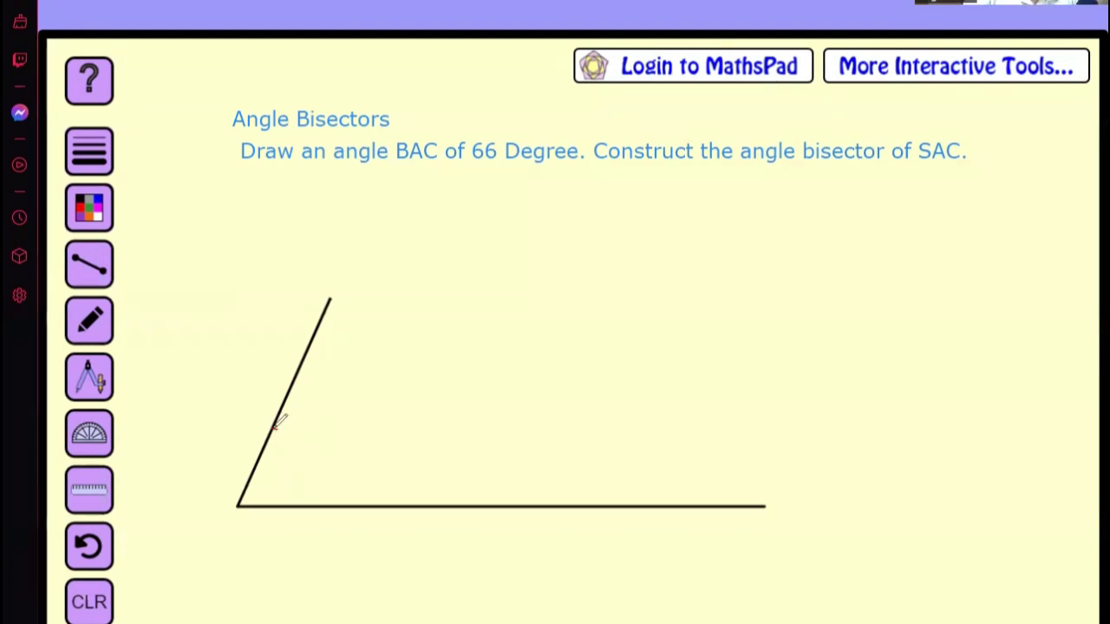
# - Draw a small arc at the vertex and label the angle 66° in red
pyautogui.moveTo(297, 441); pyautogui.dragTo(316, 463)
pyautogui.moveTo(280, 418); pyautogui.dragTo(287, 422)
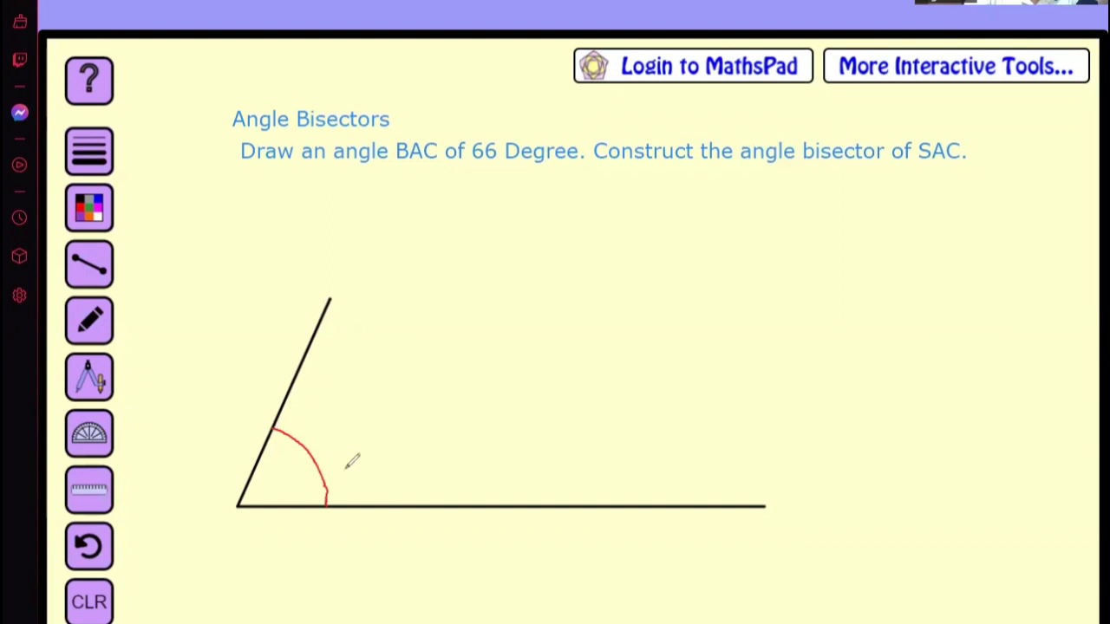
pyautogui.moveTo(352, 459)
pyautogui.mouseDown()
pyautogui.moveTo(355, 477)
pyautogui.moveTo(366, 461)
pyautogui.moveTo(363, 478)
pyautogui.moveTo(373, 459)
pyautogui.mouseUp()
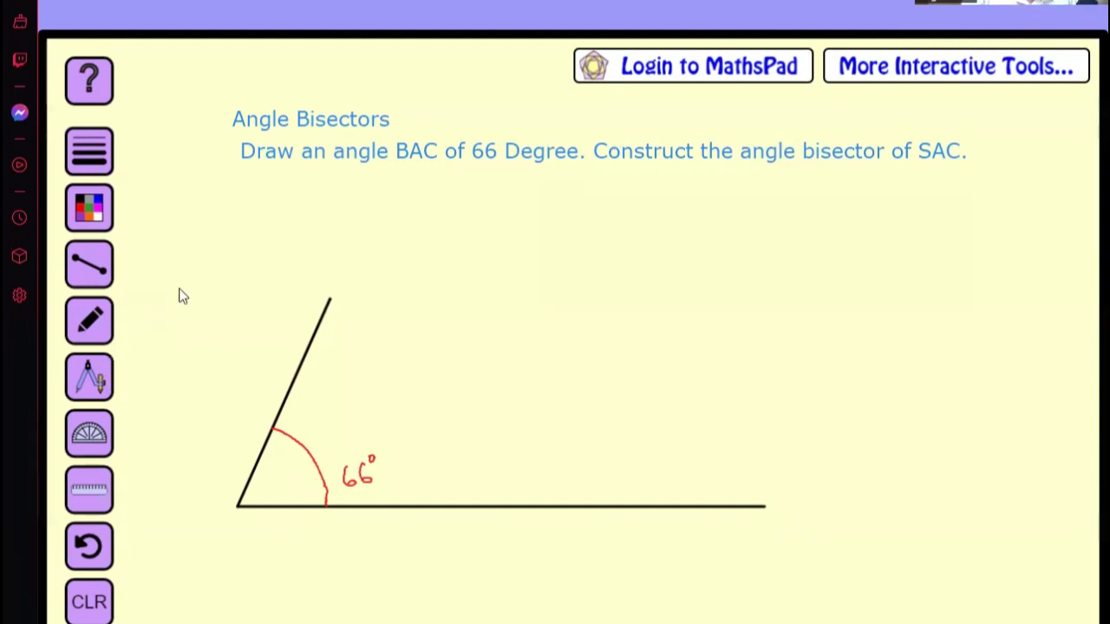
pyautogui.click(89, 377)
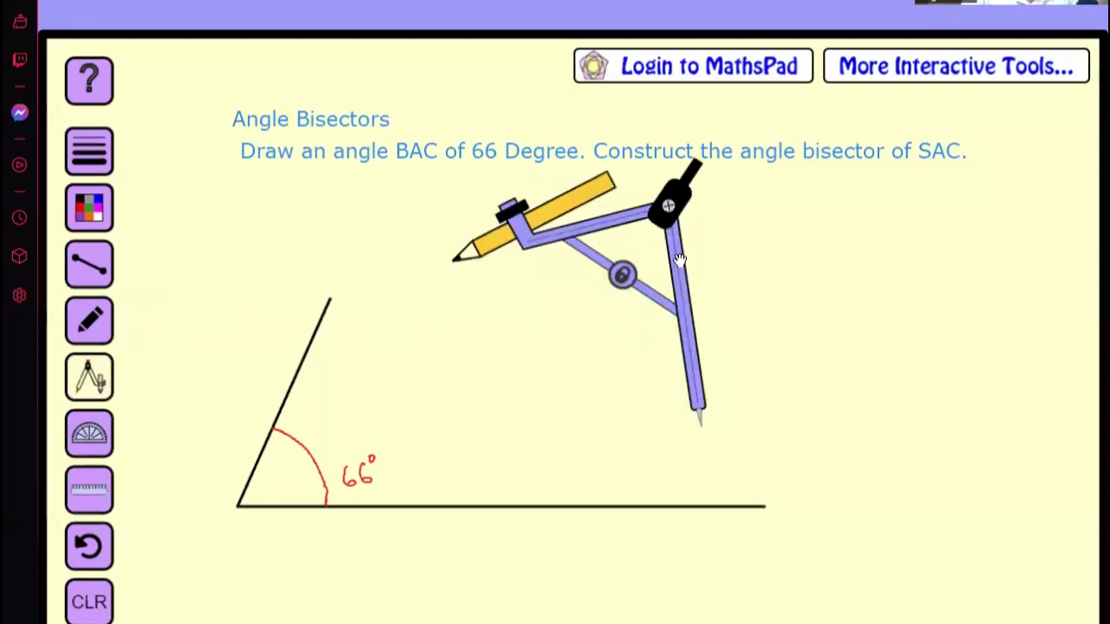
# - With the compass needle on A and radius locked, draw an arc cutting both arms
pyautogui.moveTo(622, 297); pyautogui.dragTo(227, 380)
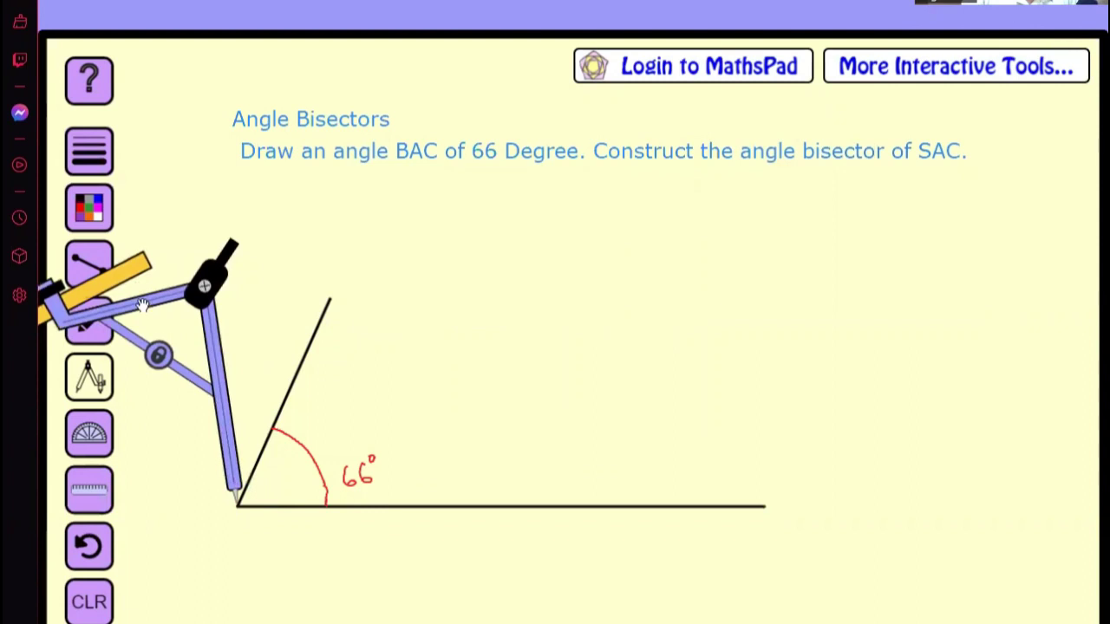
pyautogui.moveTo(142, 306)
pyautogui.mouseDown()
pyautogui.moveTo(208, 289)
pyautogui.moveTo(303, 319)
pyautogui.moveTo(361, 350)
pyautogui.moveTo(394, 390)
pyautogui.moveTo(330, 368)
pyautogui.moveTo(408, 335)
pyautogui.moveTo(314, 401)
pyautogui.moveTo(289, 454)
pyautogui.moveTo(343, 457)
pyautogui.moveTo(340, 472)
pyautogui.moveTo(304, 474)
pyautogui.mouseUp()
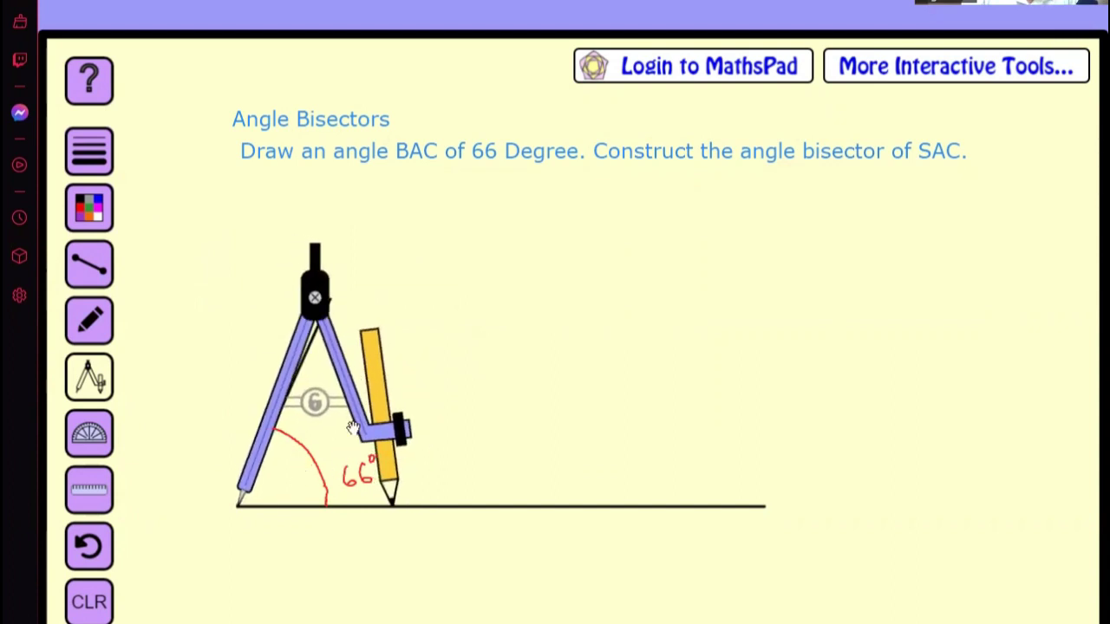
pyautogui.click(315, 402)
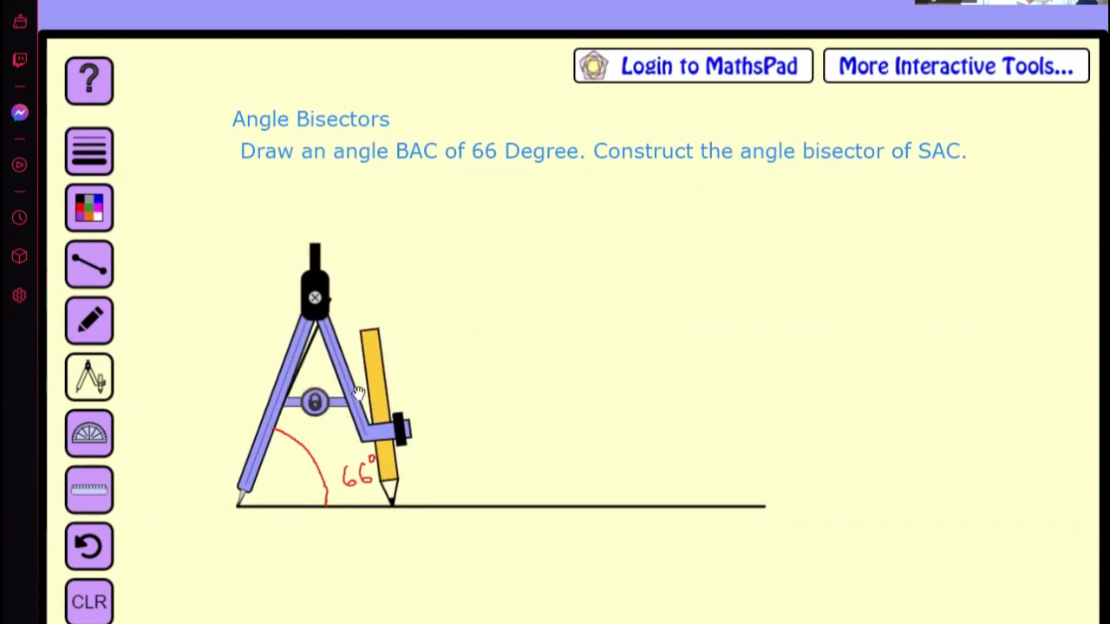
pyautogui.moveTo(316, 298); pyautogui.dragTo(323, 298)
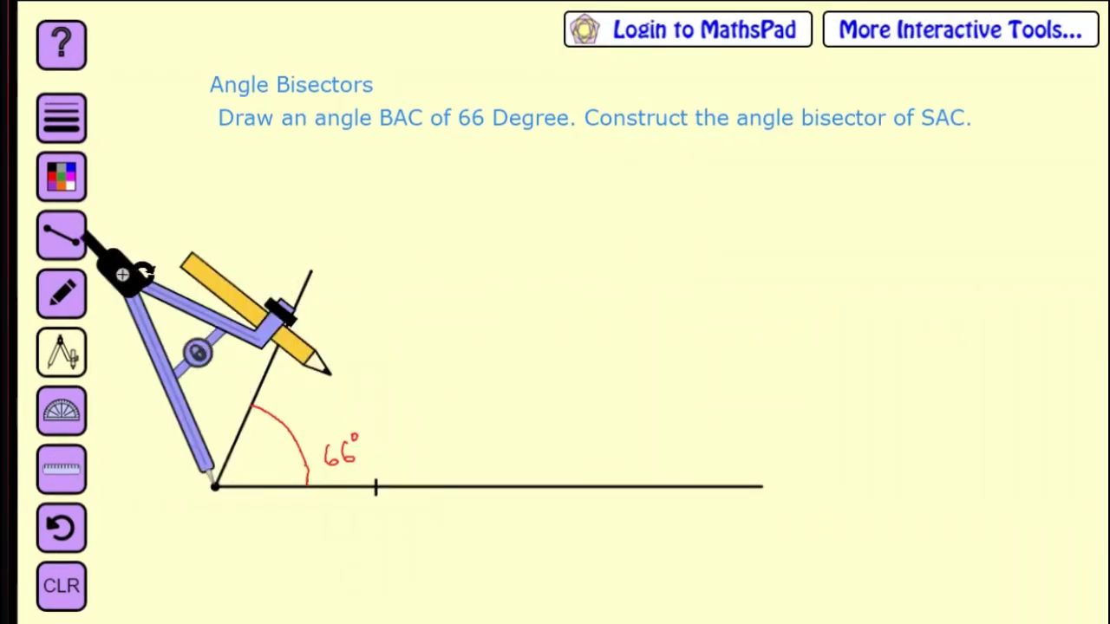
pyautogui.moveTo(126, 276)
pyautogui.mouseDown()
pyautogui.moveTo(35, 307)
pyautogui.moveTo(25, 356)
pyautogui.mouseUp()
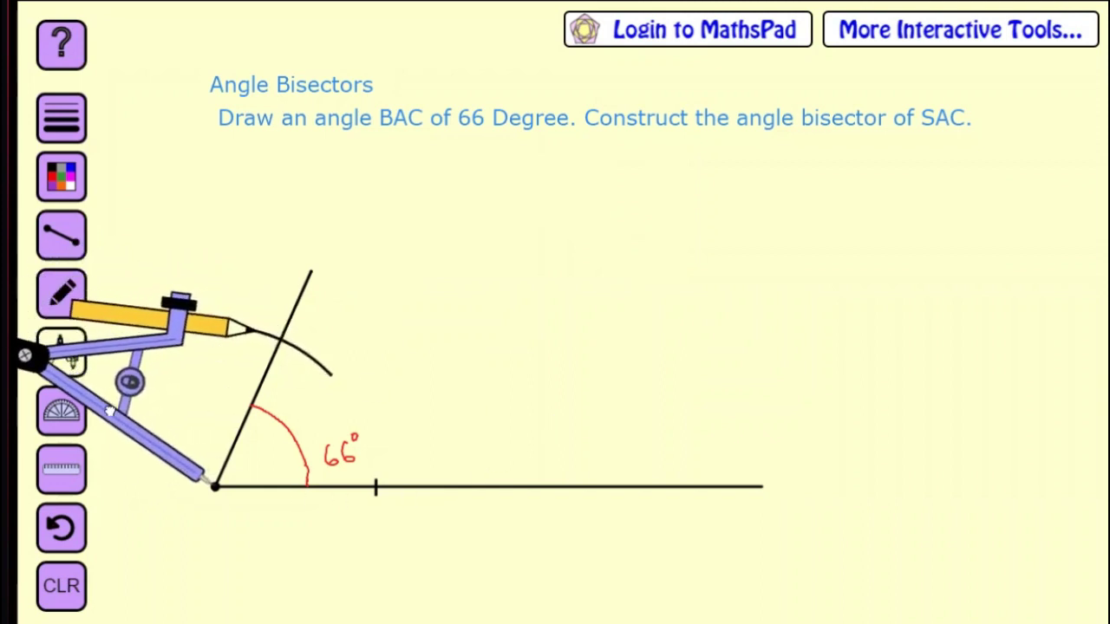
pyautogui.moveTo(108, 411); pyautogui.dragTo(725, 310)
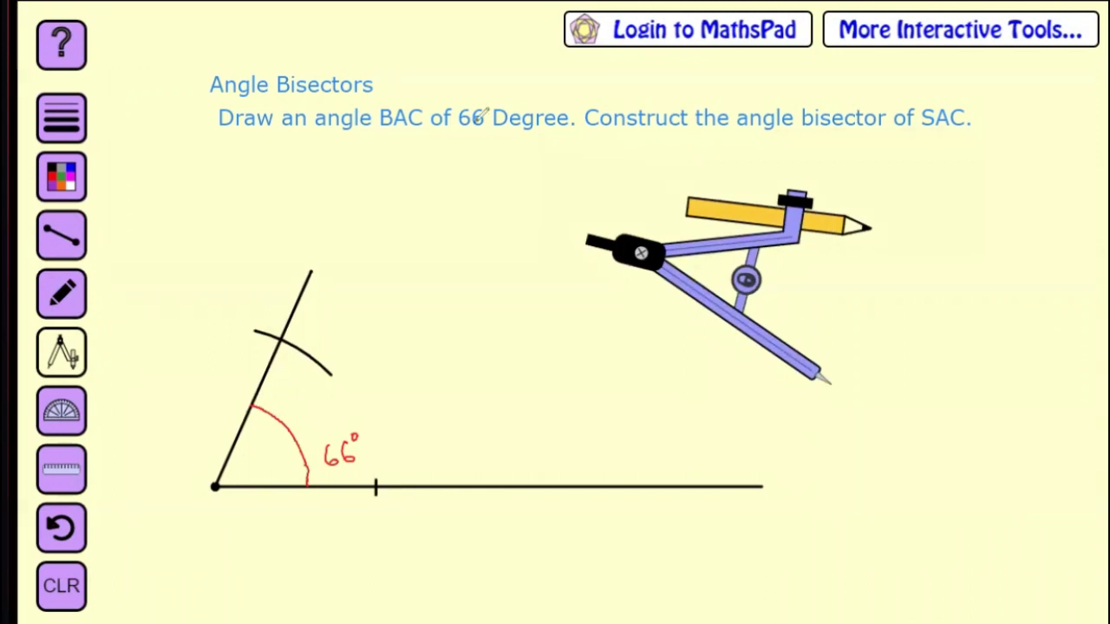
# - Label Q, P, A and B in red, then place the compass needle on P
pyautogui.moveTo(245, 329)
pyautogui.mouseDown()
pyautogui.moveTo(227, 334)
pyautogui.moveTo(245, 333)
pyautogui.moveTo(250, 347)
pyautogui.mouseUp()
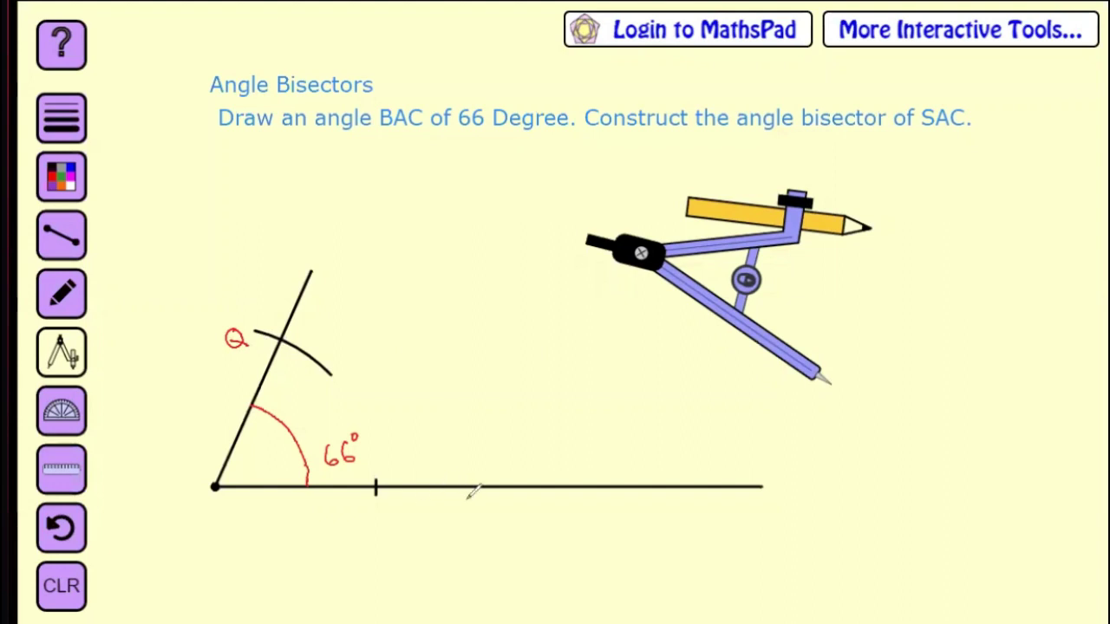
pyautogui.moveTo(376, 518)
pyautogui.mouseDown()
pyautogui.moveTo(382, 500)
pyautogui.moveTo(376, 525)
pyautogui.moveTo(376, 515)
pyautogui.mouseUp()
pyautogui.moveTo(191, 520); pyautogui.dragTo(207, 511)
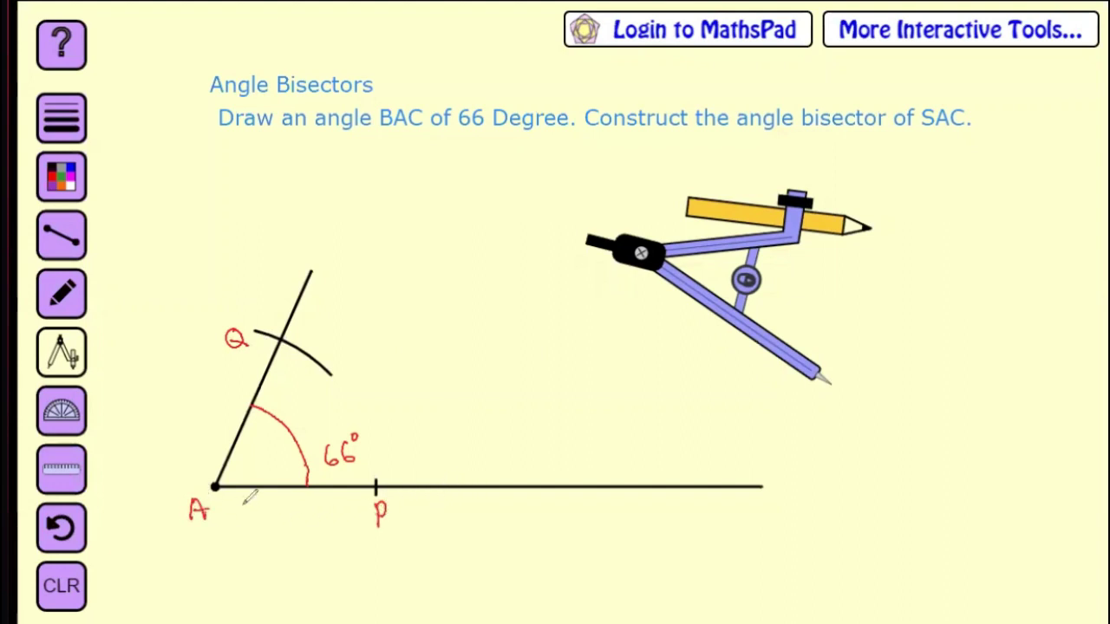
pyautogui.moveTo(785, 488)
pyautogui.mouseDown()
pyautogui.moveTo(786, 509)
pyautogui.moveTo(798, 495)
pyautogui.moveTo(788, 509)
pyautogui.mouseUp()
pyautogui.moveTo(692, 305); pyautogui.dragTo(321, 410)
pyautogui.moveTo(352, 446); pyautogui.dragTo(307, 431)
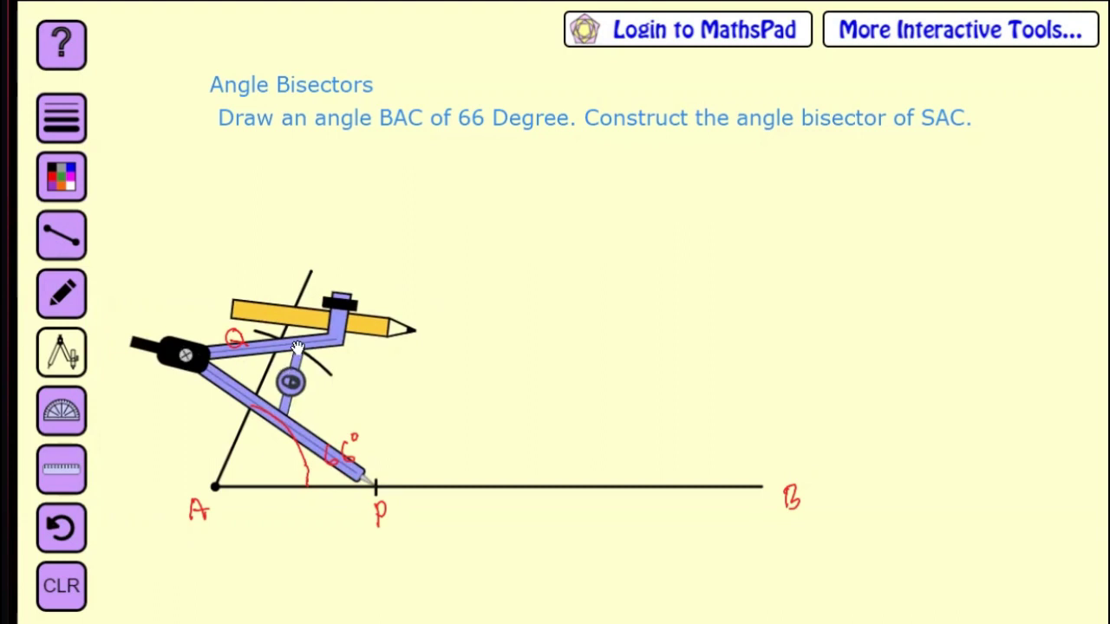
# - Lock the compass radius and draw an arc from P inside the angle
pyautogui.moveTo(328, 334)
pyautogui.mouseDown()
pyautogui.moveTo(238, 356)
pyautogui.moveTo(238, 340)
pyautogui.moveTo(196, 335)
pyautogui.mouseUp()
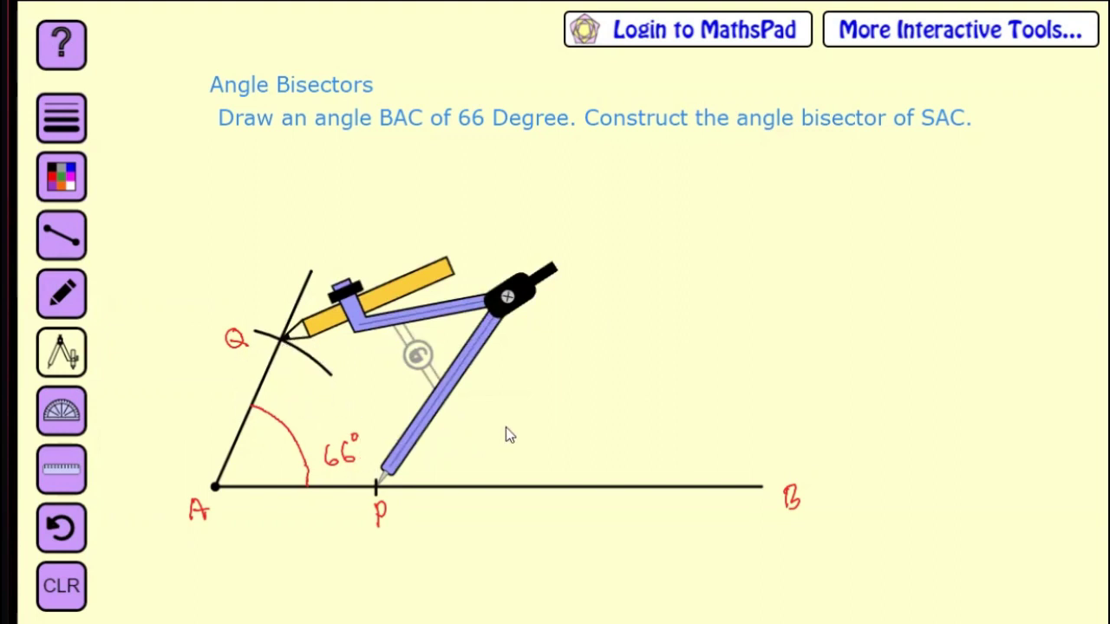
pyautogui.click(418, 355)
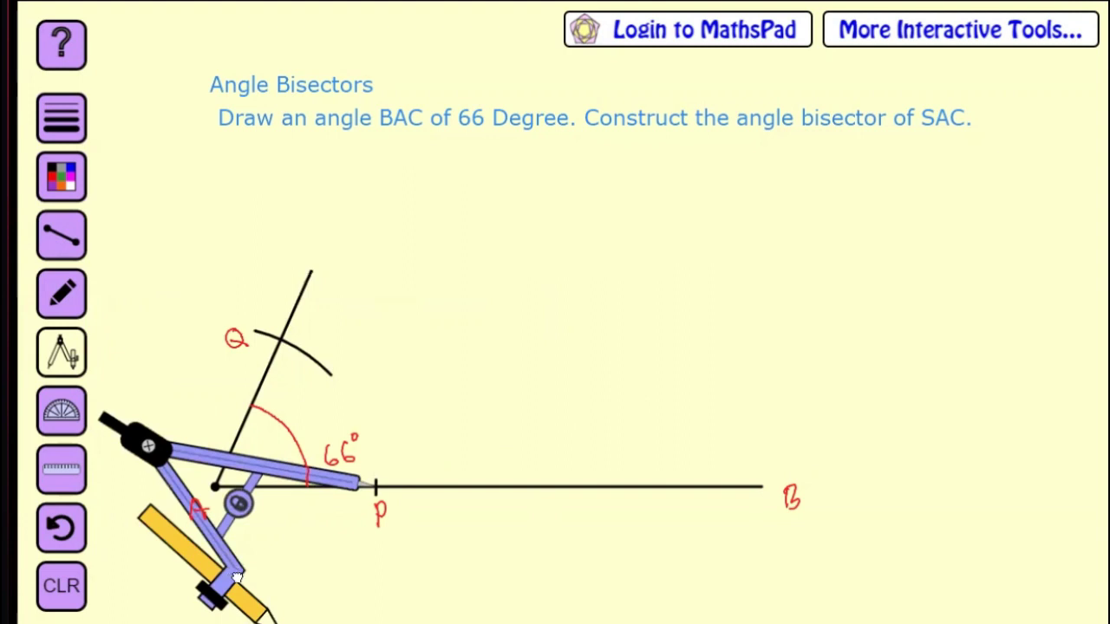
pyautogui.moveTo(236, 577)
pyautogui.mouseDown()
pyautogui.moveTo(255, 598)
pyautogui.moveTo(390, 610)
pyautogui.moveTo(423, 559)
pyautogui.moveTo(442, 470)
pyautogui.mouseUp()
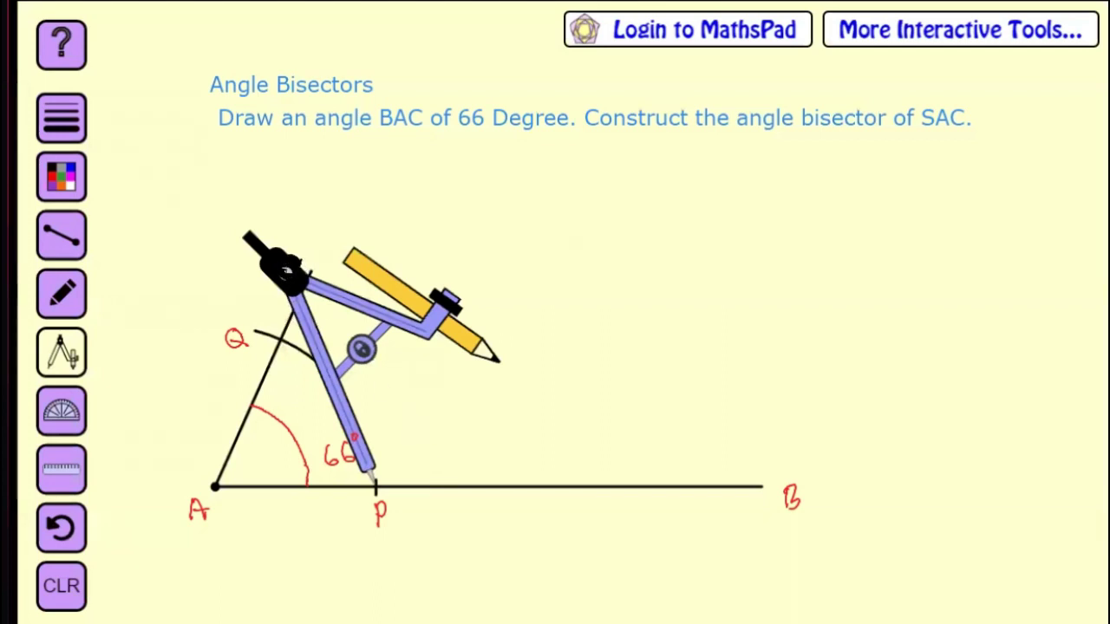
pyautogui.moveTo(321, 345)
pyautogui.mouseDown()
pyautogui.moveTo(344, 338)
pyautogui.moveTo(330, 321)
pyautogui.moveTo(248, 278)
pyautogui.moveTo(192, 263)
pyautogui.moveTo(160, 281)
pyautogui.mouseUp()
# - Move the needle to Q and draw an equal arc crossing the first one
pyautogui.moveTo(276, 397)
pyautogui.mouseDown()
pyautogui.moveTo(313, 299)
pyautogui.moveTo(230, 263)
pyautogui.mouseUp()
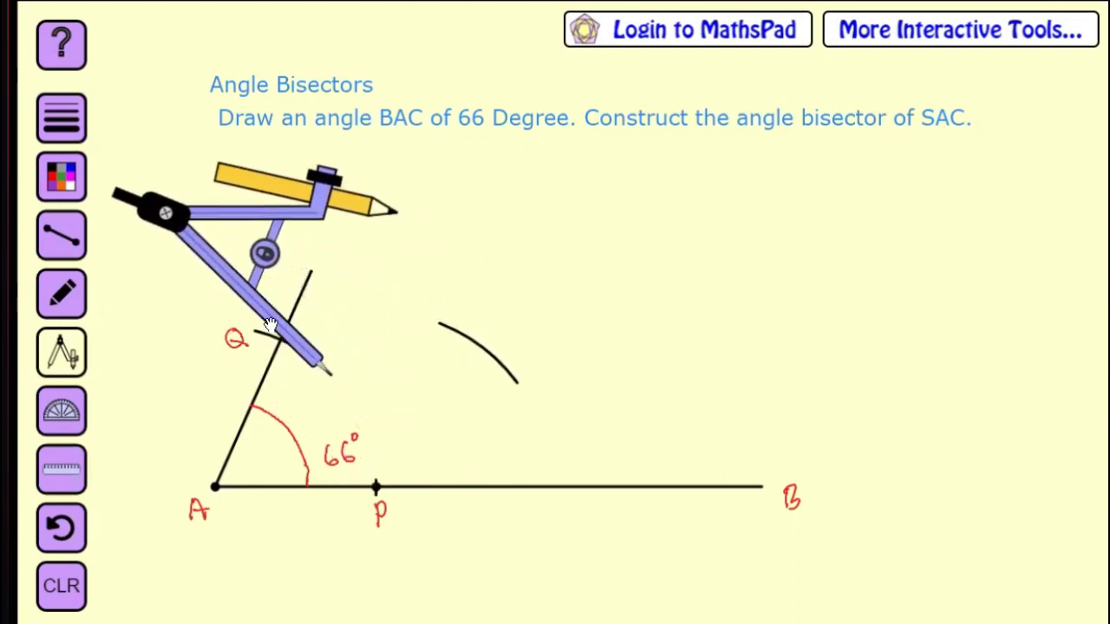
pyautogui.moveTo(270, 321); pyautogui.dragTo(244, 281)
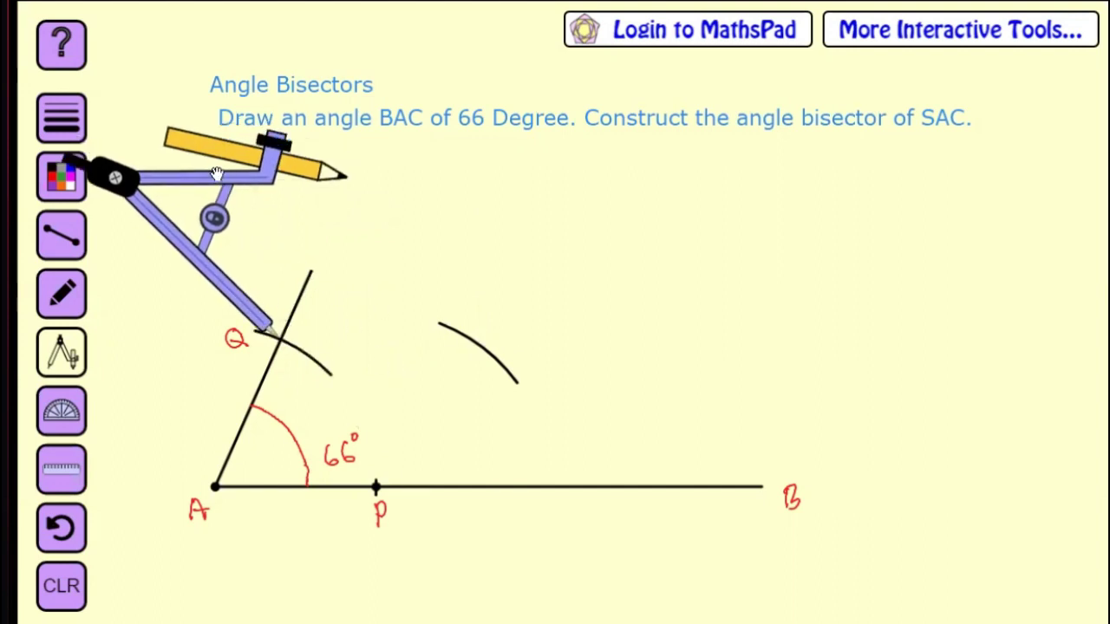
pyautogui.moveTo(217, 174)
pyautogui.mouseDown()
pyautogui.moveTo(320, 200)
pyautogui.moveTo(395, 251)
pyautogui.mouseUp()
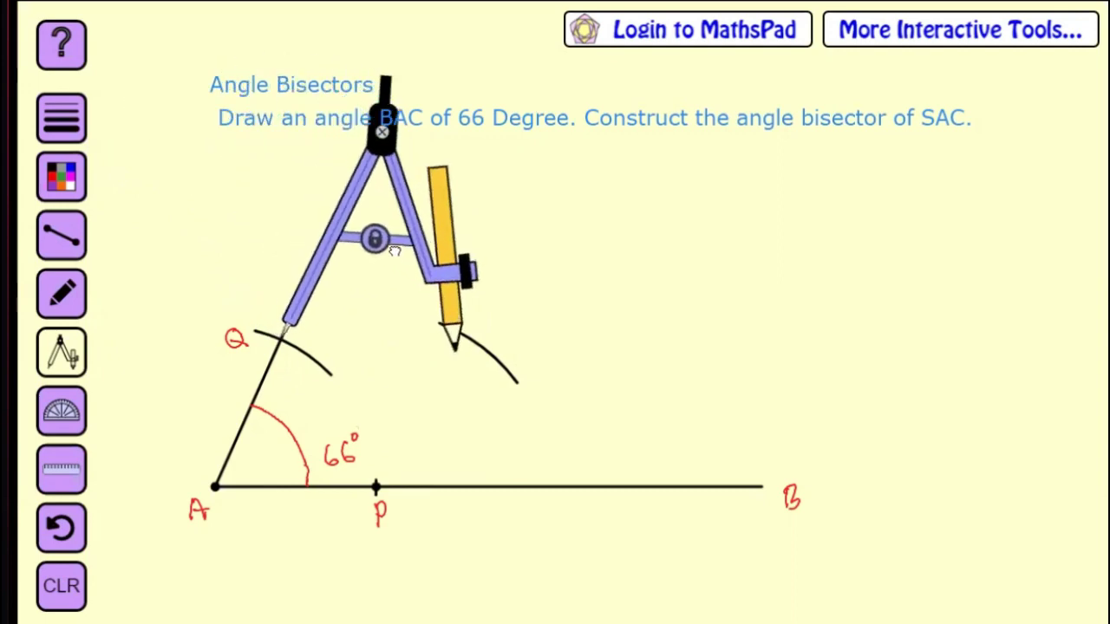
pyautogui.moveTo(379, 128)
pyautogui.mouseDown()
pyautogui.moveTo(339, 105)
pyautogui.moveTo(328, 112)
pyautogui.mouseUp()
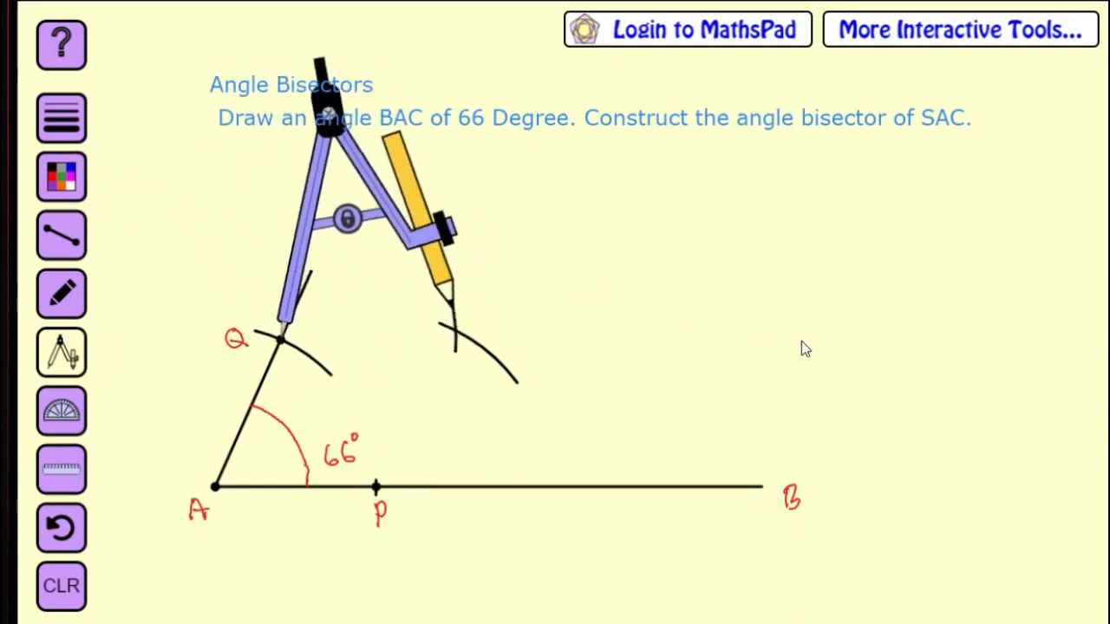
# - Hide the compass, label the arcs' crossing R, and mark the arcs arc2 and arc1
pyautogui.click(66, 354)
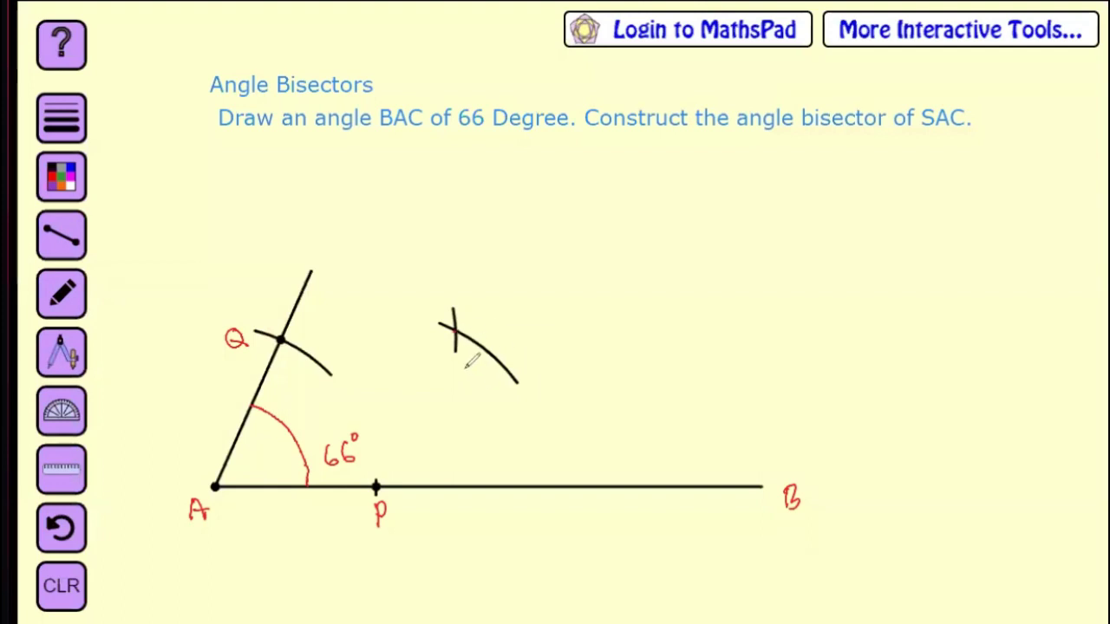
pyautogui.moveTo(465, 365)
pyautogui.mouseDown()
pyautogui.moveTo(462, 380)
pyautogui.moveTo(476, 381)
pyautogui.mouseUp()
pyautogui.moveTo(441, 291)
pyautogui.mouseDown()
pyautogui.moveTo(442, 301)
pyautogui.moveTo(471, 276)
pyautogui.moveTo(482, 290)
pyautogui.mouseUp()
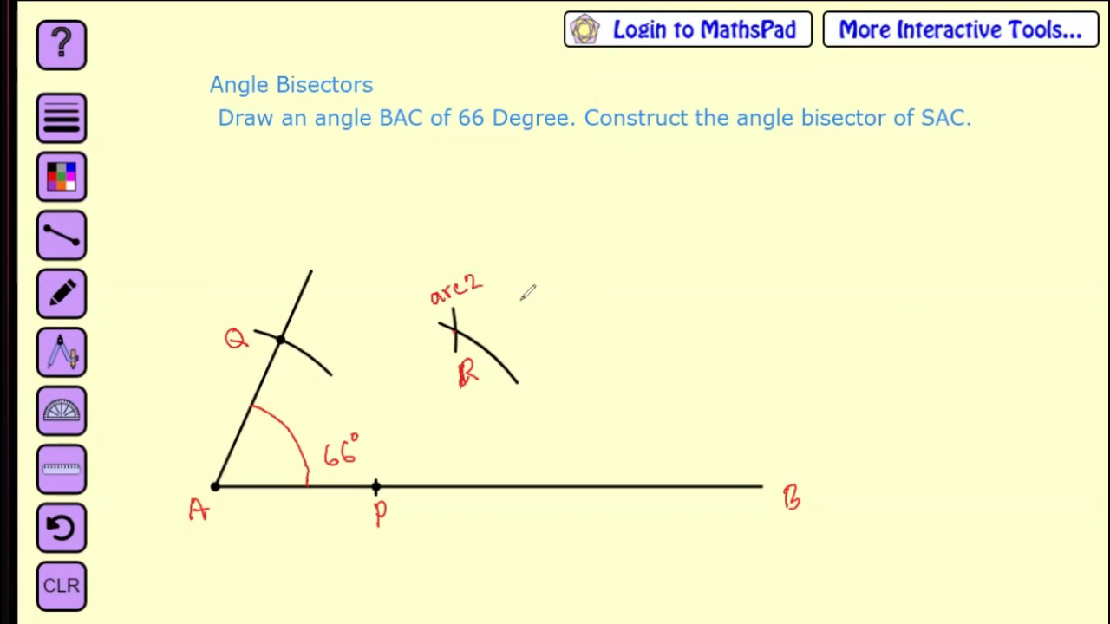
pyautogui.moveTo(529, 385)
pyautogui.mouseDown()
pyautogui.moveTo(577, 373)
pyautogui.moveTo(581, 396)
pyautogui.mouseUp()
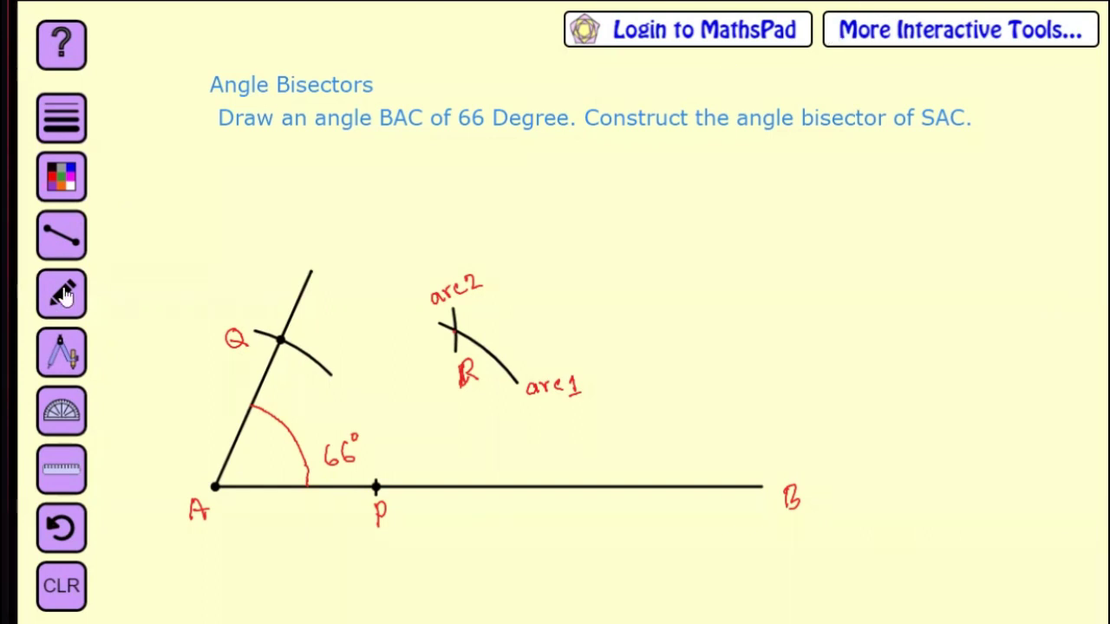
pyautogui.click(62, 250)
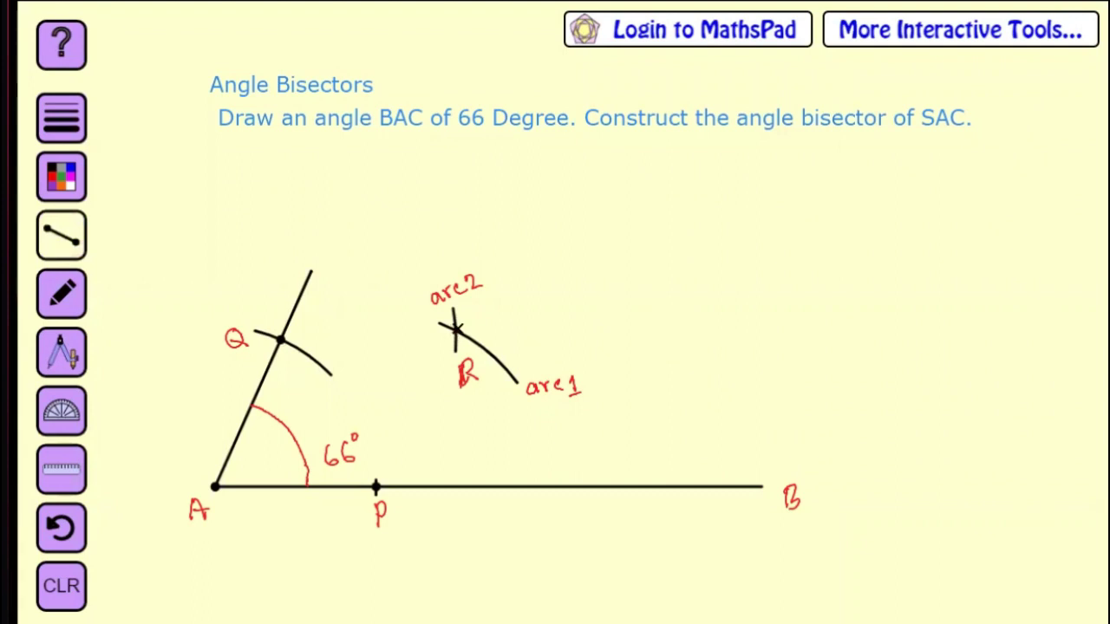
# - Draw the bisector line from A through R and centre the protractor on A along AP
pyautogui.moveTo(216, 486)
pyautogui.mouseDown()
pyautogui.moveTo(364, 398)
pyautogui.moveTo(421, 341)
pyautogui.moveTo(495, 306)
pyautogui.mouseUp()
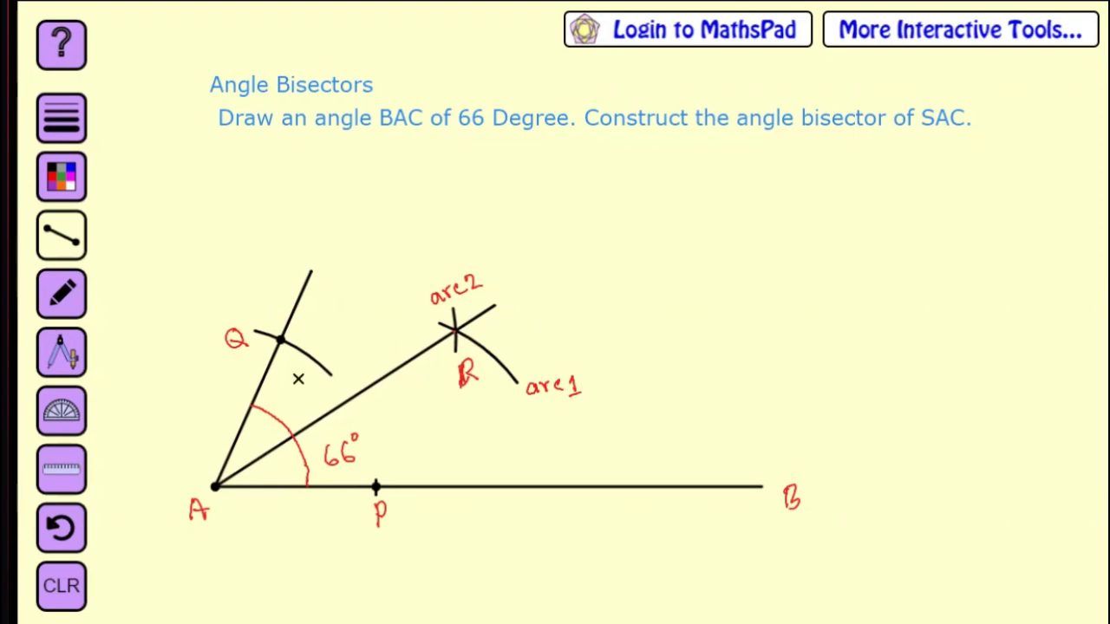
pyautogui.click(70, 430)
pyautogui.moveTo(623, 262); pyautogui.dragTo(332, 350)
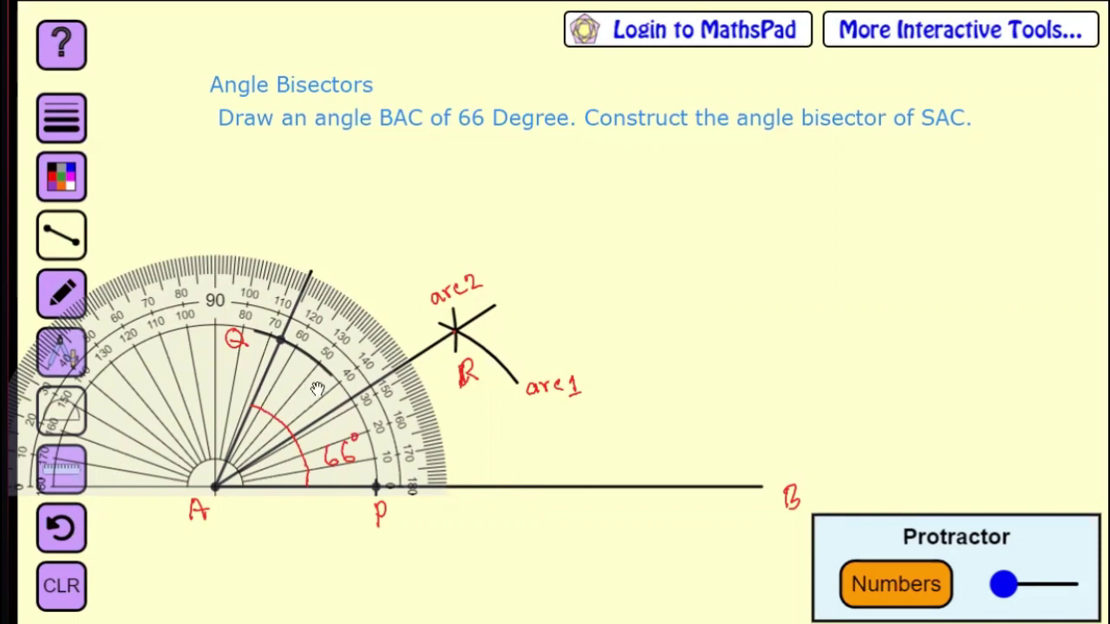
# - Remove the protractor from the finished construction and switch to freehand pencil drawing
pyautogui.moveTo(318, 390)
pyautogui.mouseDown()
pyautogui.moveTo(726, 285)
pyautogui.moveTo(858, 206)
pyautogui.moveTo(694, 212)
pyautogui.mouseUp()
pyautogui.click(69, 421)
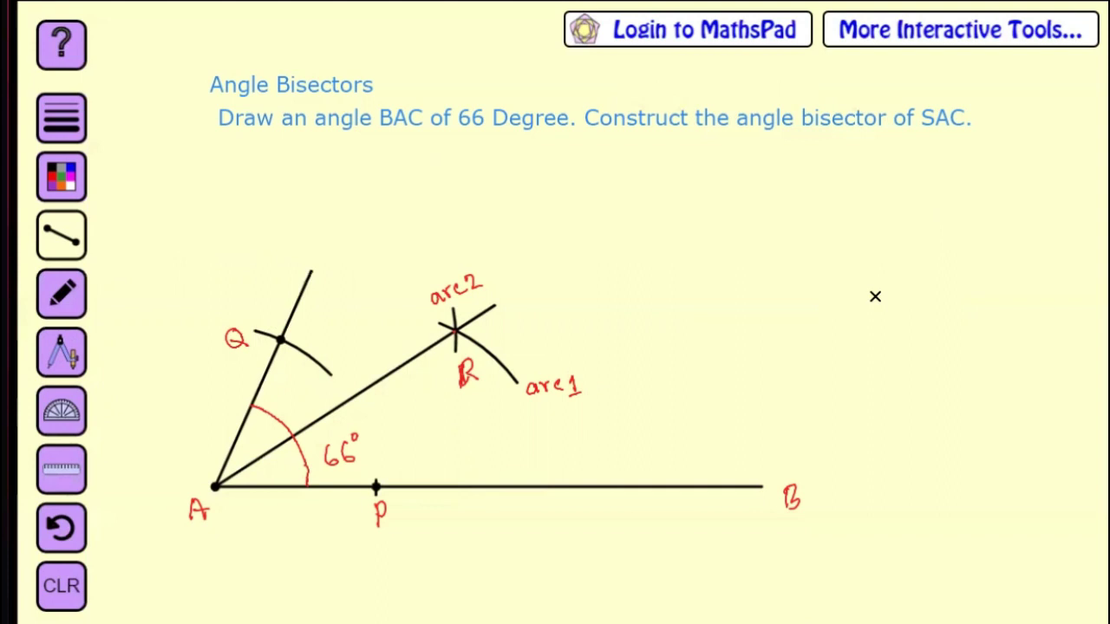
pyautogui.press('p')
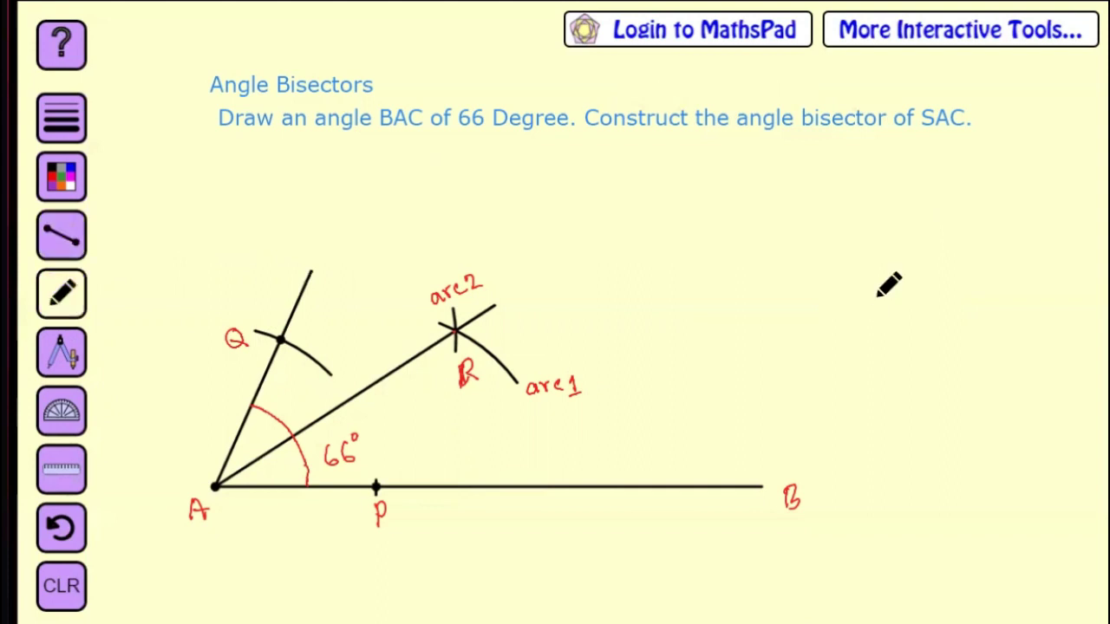